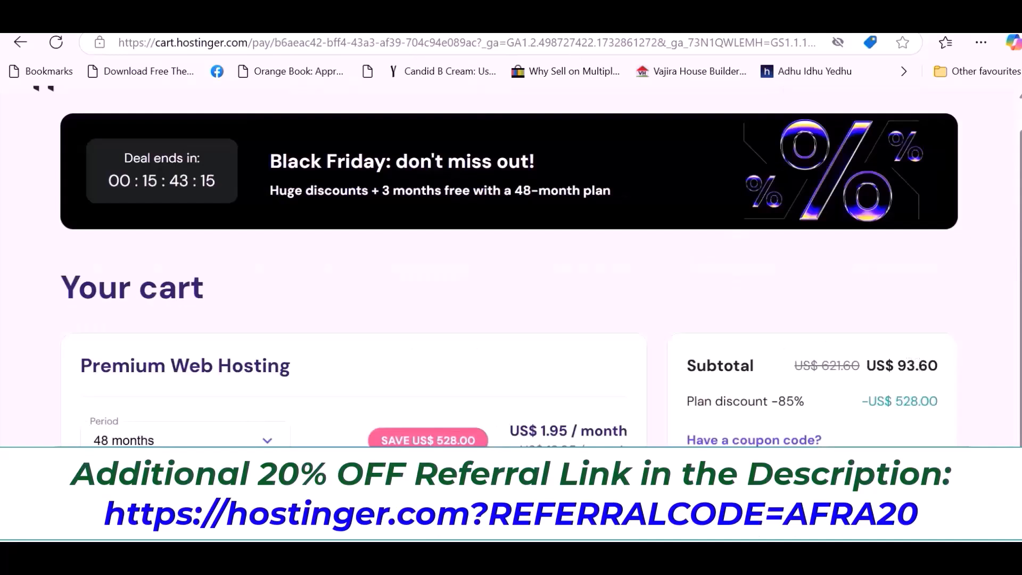
Switch to the Premium Web Hosting cart that includes the referral discount and compare its price.
{"action": "left_click", "coordinate": [770, 18]}
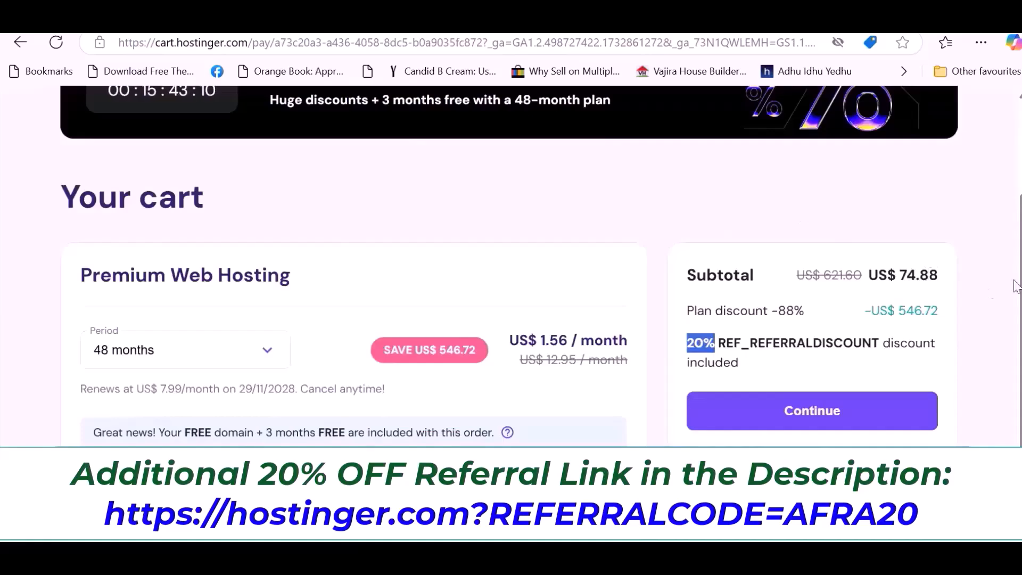
{"action": "scroll", "coordinate": [929, 274], "scroll_direction": "up", "scroll_amount": 3}
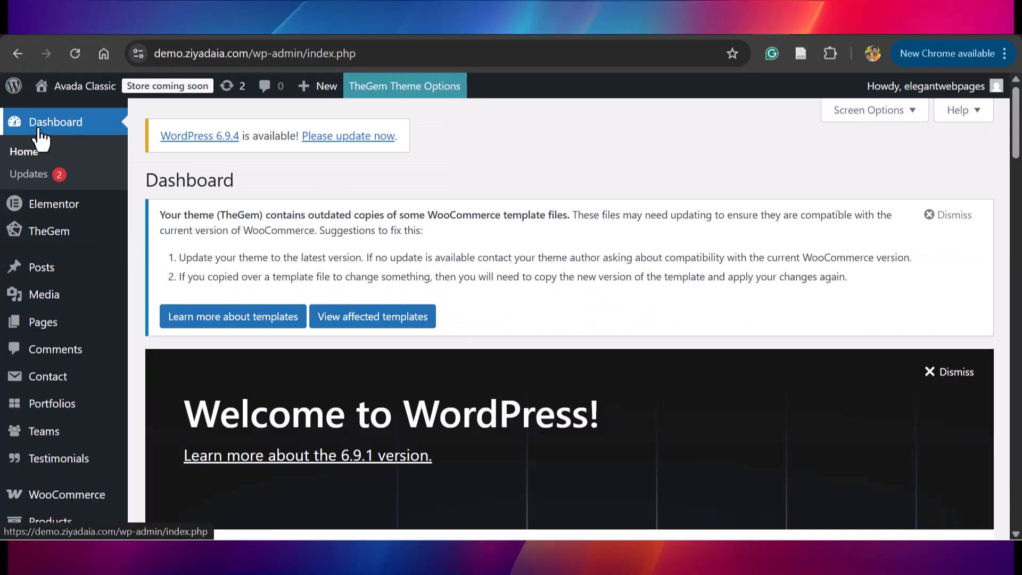
Open the form for uploading a new WordPress theme as a zip file.
{"action": "scroll", "coordinate": [49, 376], "scroll_direction": "down", "scroll_amount": 5}
{"action": "mouse_move", "coordinate": [49, 375]}
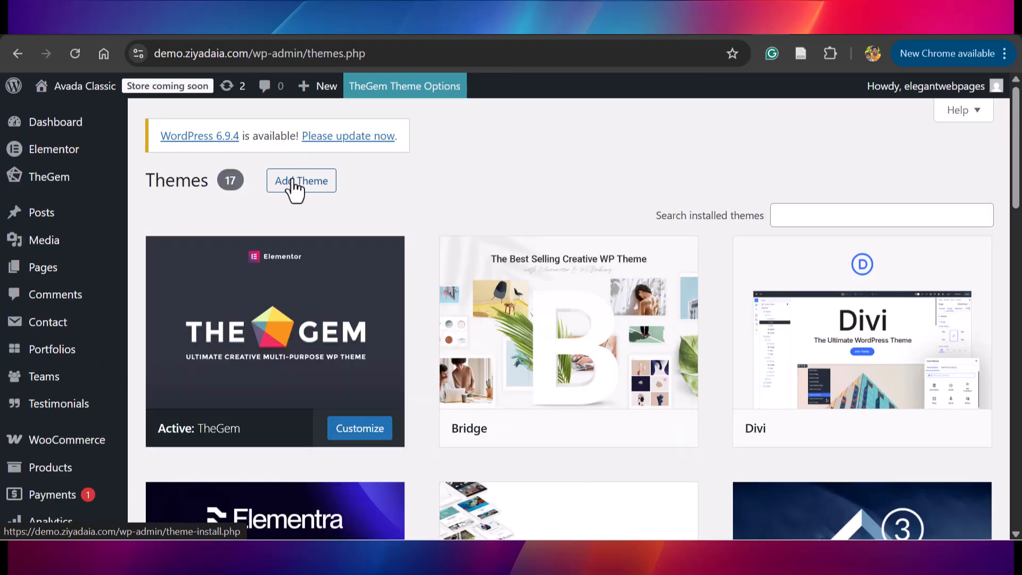
{"action": "left_click", "coordinate": [293, 181]}
{"action": "left_click", "coordinate": [292, 180]}
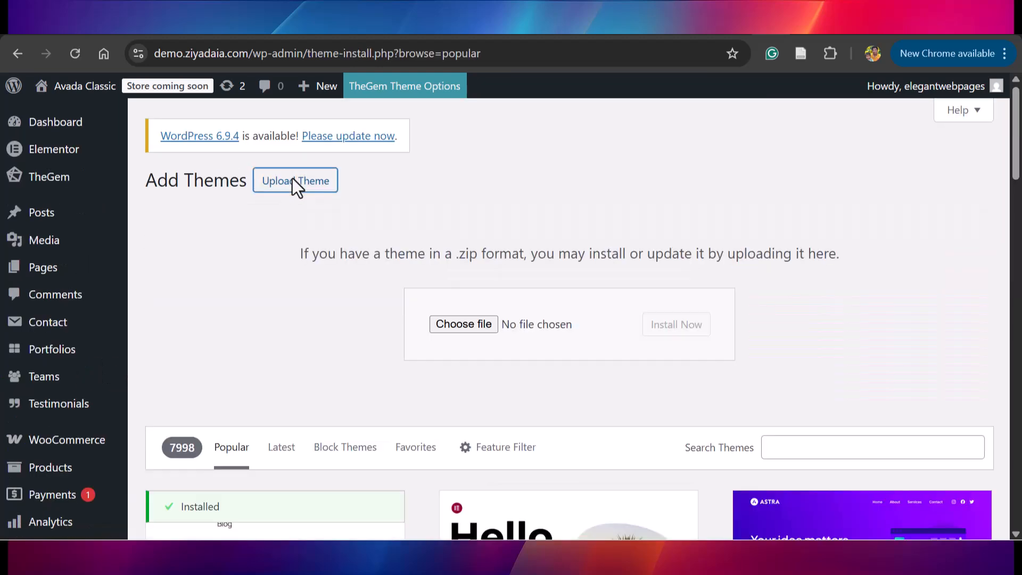
Install the theme from TheGem_Elementor_5.12.0.n.zip and activate it on the site.
{"action": "left_click", "coordinate": [458, 325]}
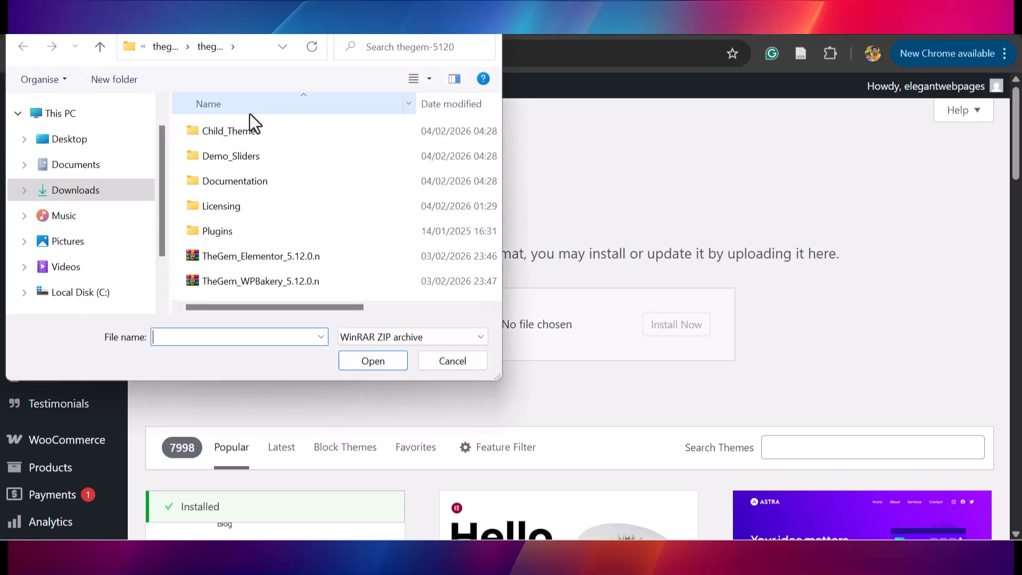
{"action": "left_click", "coordinate": [235, 256]}
{"action": "left_click", "coordinate": [357, 360]}
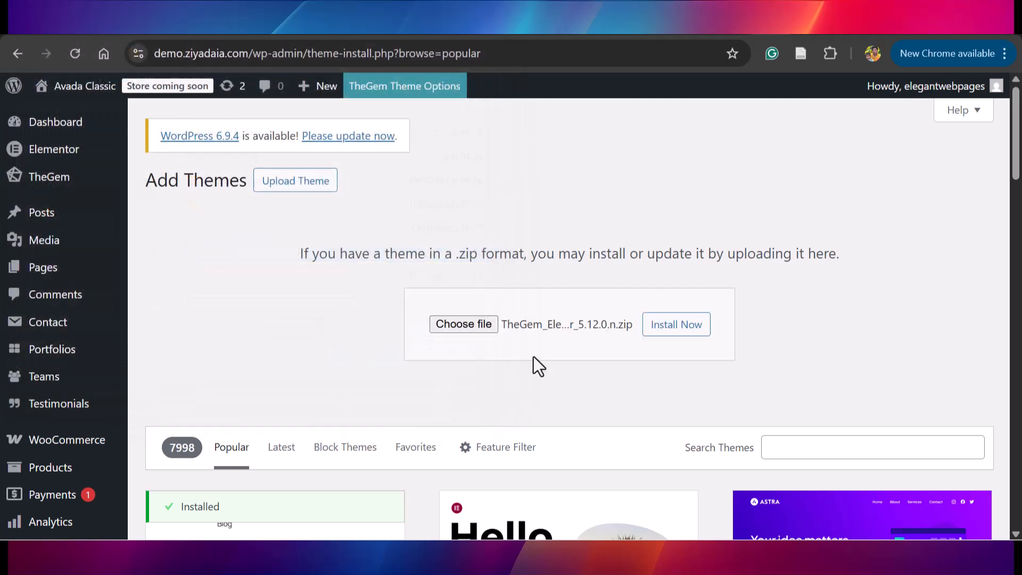
{"action": "left_click", "coordinate": [667, 333]}
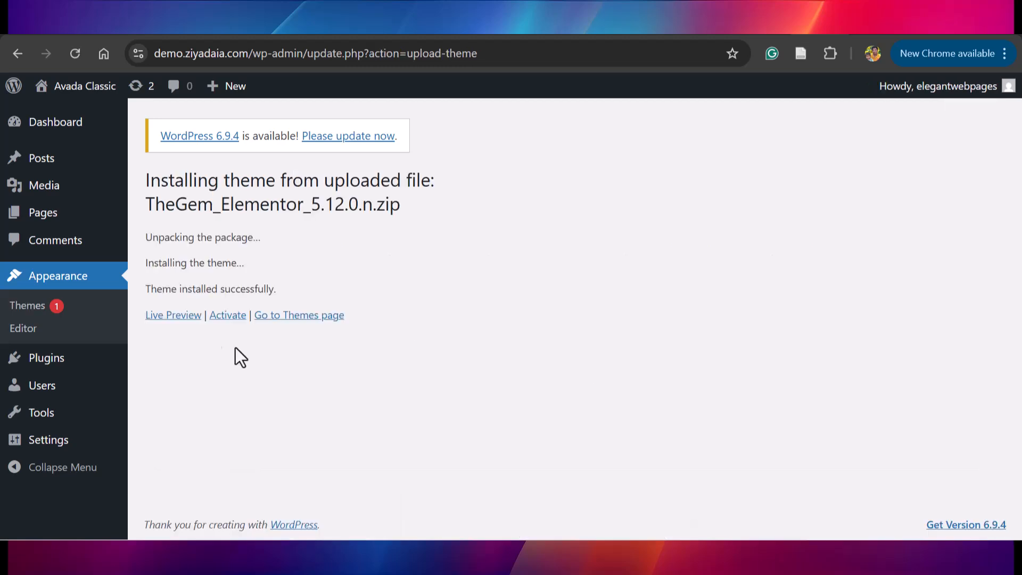
{"action": "left_click", "coordinate": [226, 319]}
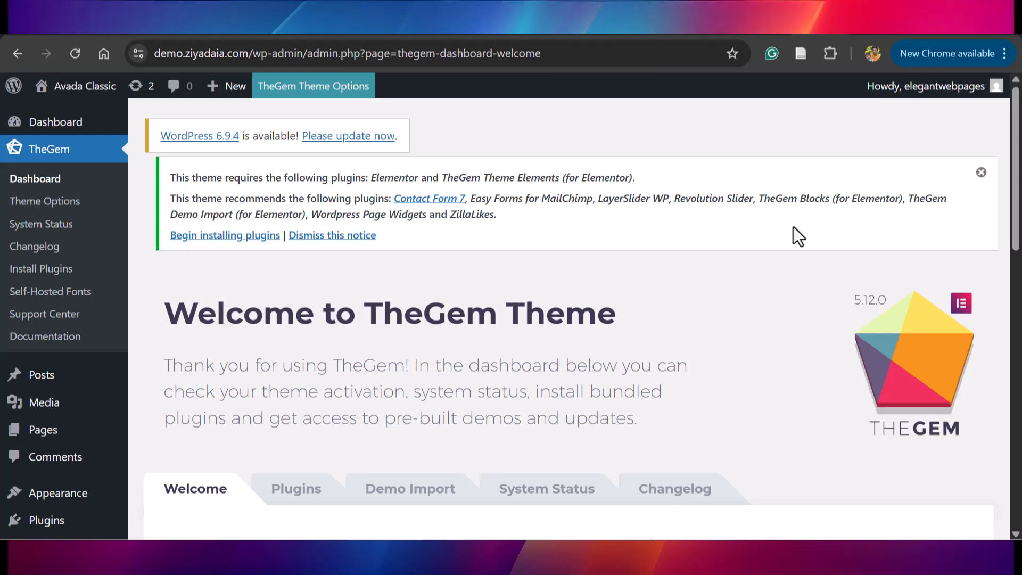
Check the theme activation and system status sections on TheGem's welcome page.
{"action": "scroll", "coordinate": [966, 180], "scroll_direction": "down", "scroll_amount": 5}
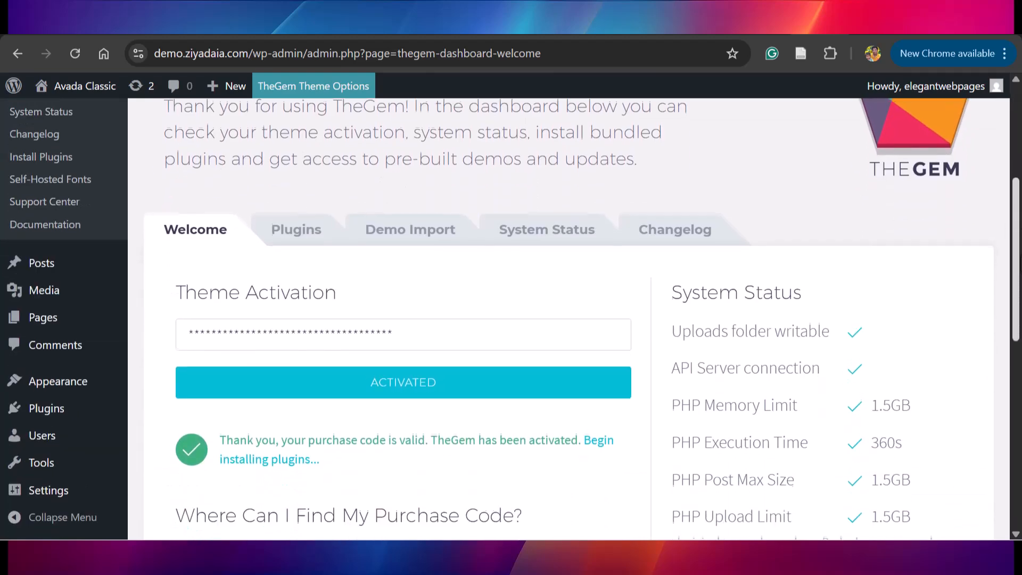
{"action": "left_click_drag", "start_coordinate": [1018, 260], "coordinate": [1018, 266]}
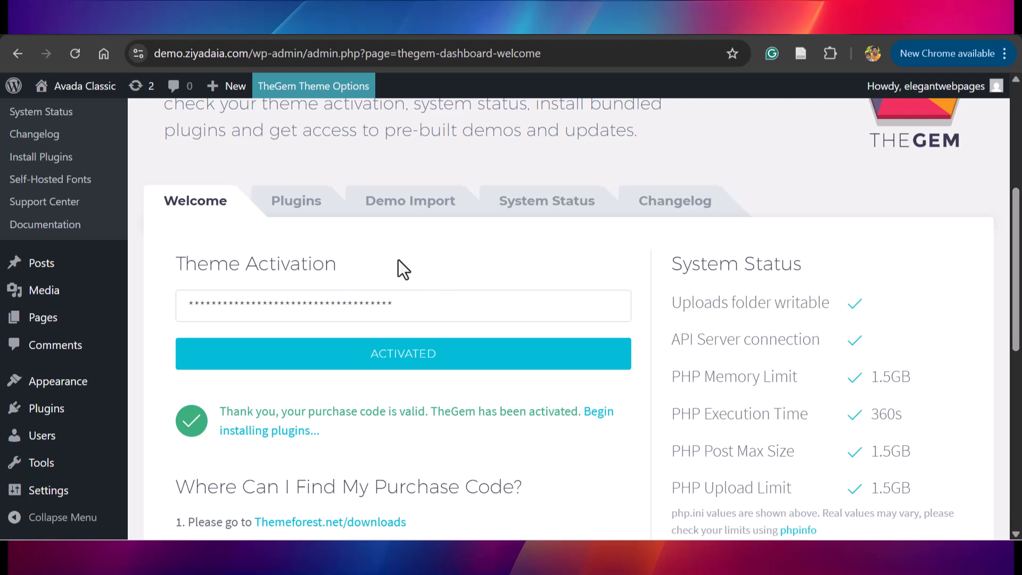
{"action": "scroll", "coordinate": [511, 266], "scroll_direction": "up", "scroll_amount": 2}
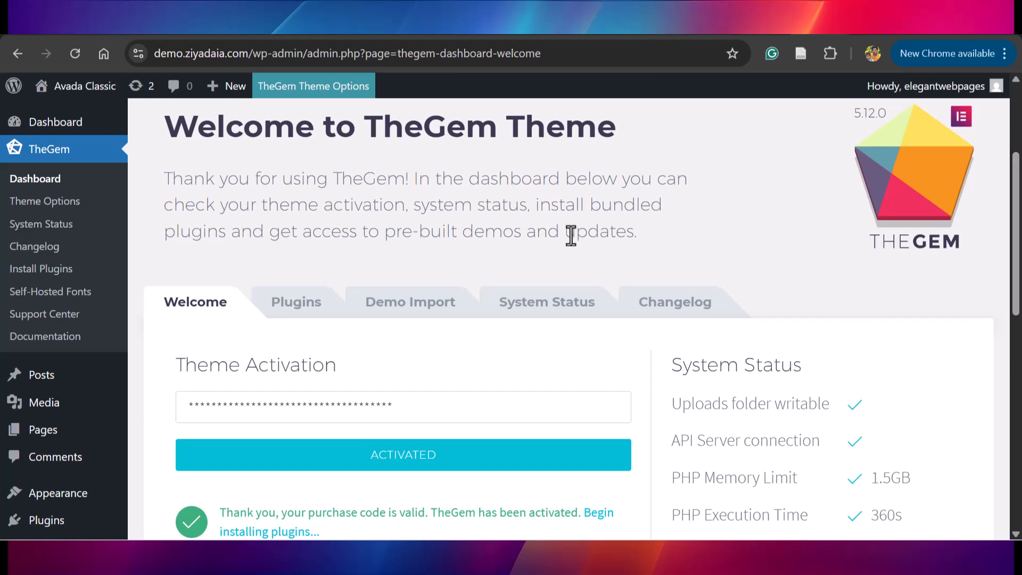
Bulk-install and activate all of TheGem's required and recommended plugins.
{"action": "left_click", "coordinate": [298, 304]}
{"action": "scroll", "coordinate": [569, 319], "scroll_direction": "down", "scroll_amount": 2}
{"action": "scroll", "coordinate": [568, 320], "scroll_direction": "down", "scroll_amount": 5}
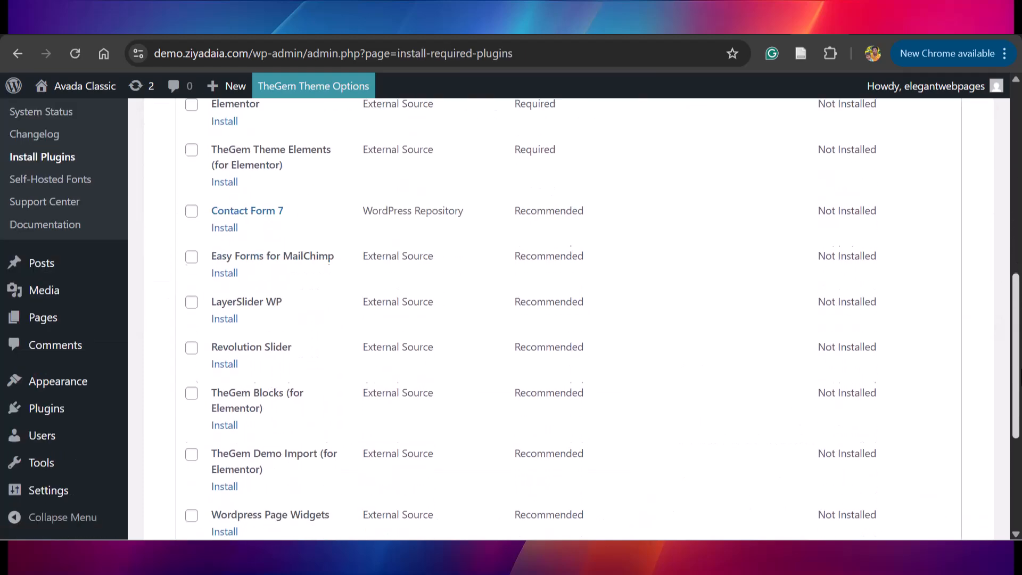
{"action": "scroll", "coordinate": [505, 244], "scroll_direction": "down", "scroll_amount": 2}
{"action": "scroll", "coordinate": [505, 244], "scroll_direction": "up", "scroll_amount": 7}
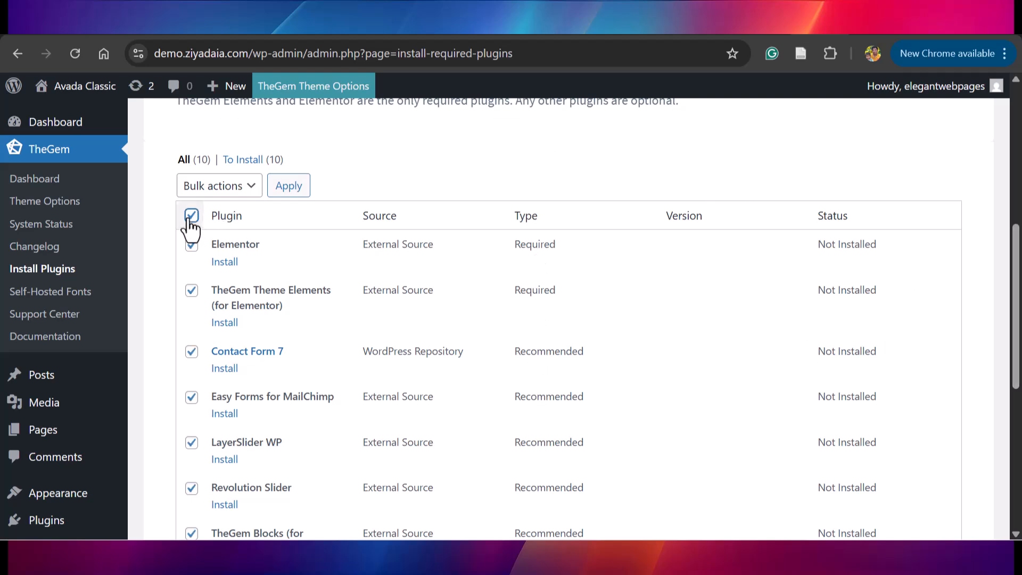
{"action": "left_click", "coordinate": [208, 187]}
{"action": "left_click", "coordinate": [203, 230]}
{"action": "left_click", "coordinate": [283, 200]}
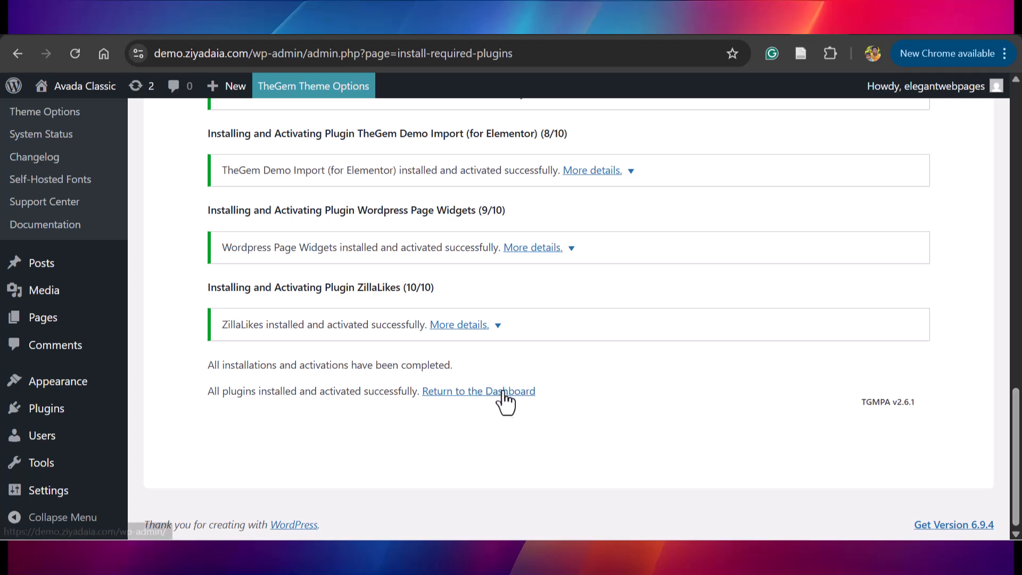
Go to TheGem's demo import page, dismiss the editor notice, and filter the pre-built demos by Shop.
{"action": "left_click", "coordinate": [482, 393]}
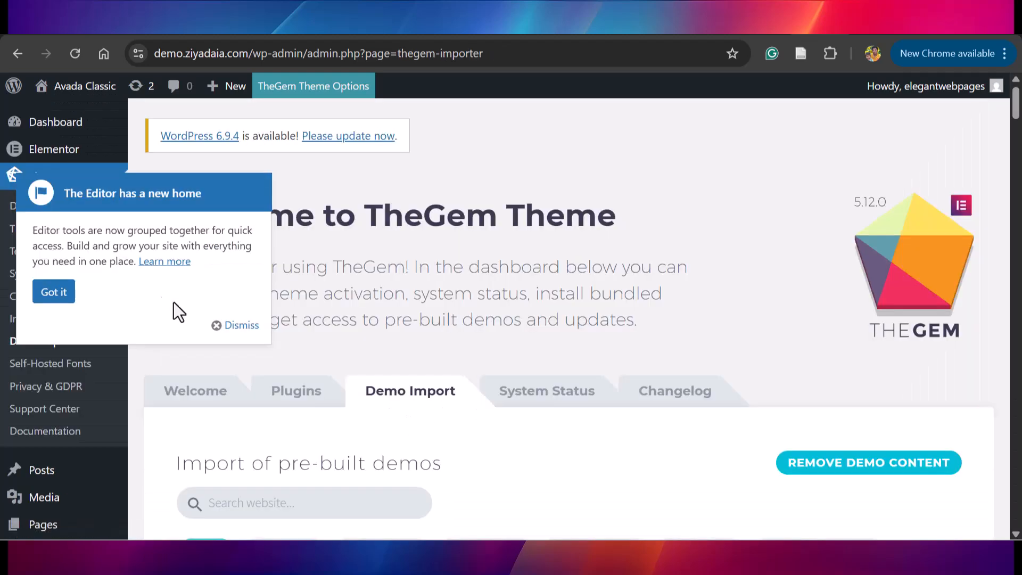
{"action": "left_click", "coordinate": [238, 326]}
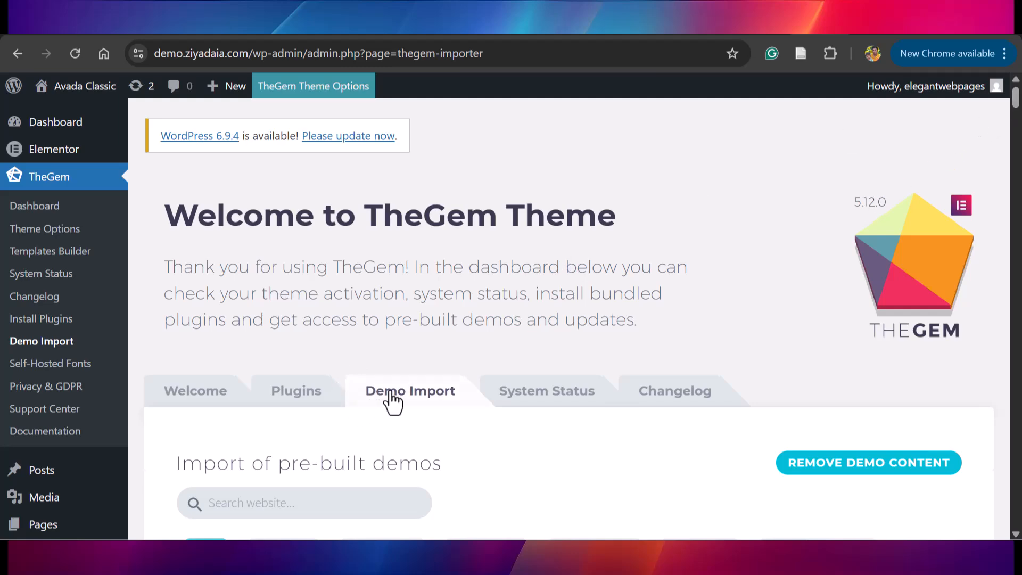
{"action": "left_click_drag", "start_coordinate": [1016, 98], "coordinate": [1018, 122]}
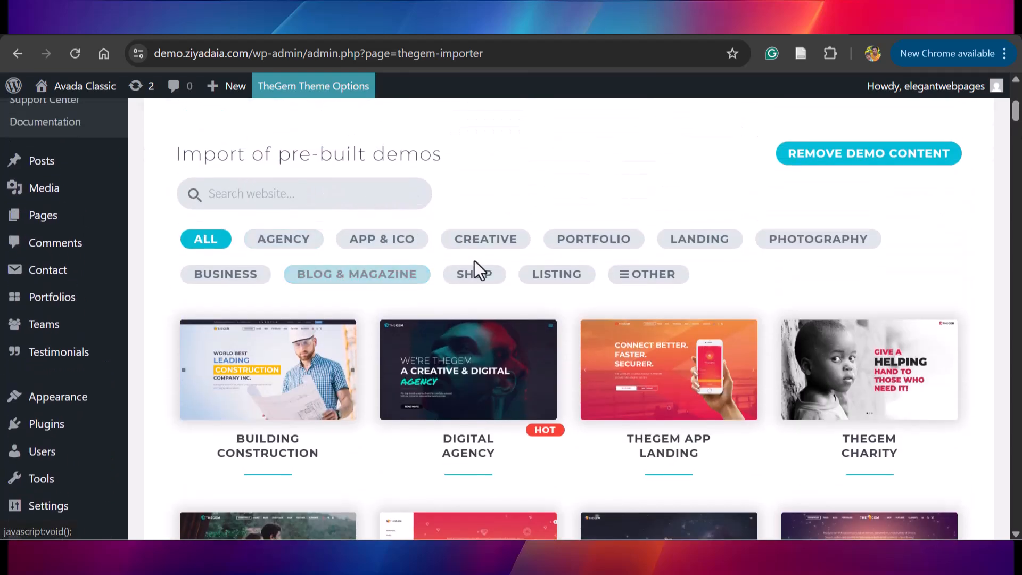
{"action": "left_click", "coordinate": [479, 283]}
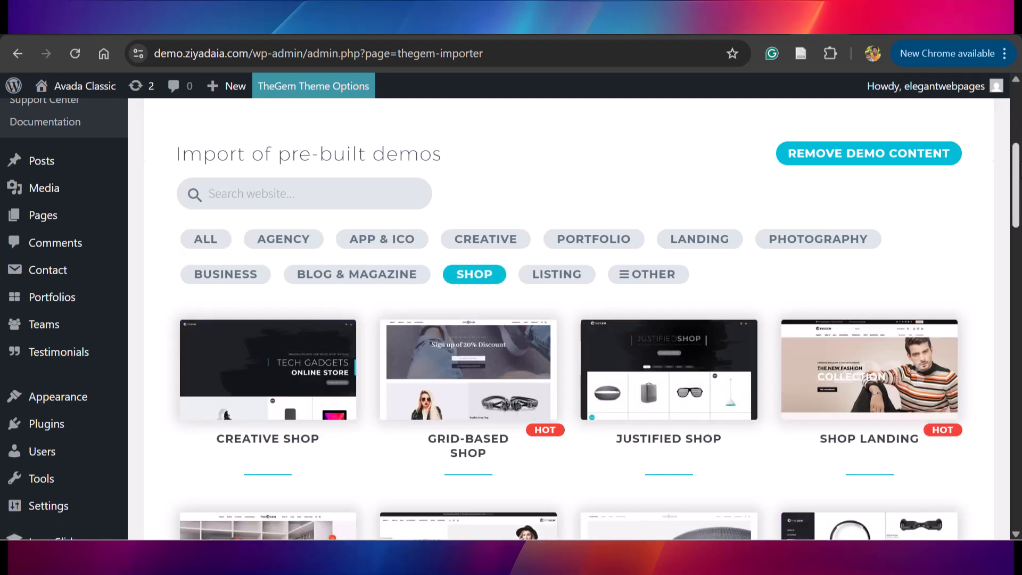
{"action": "left_click_drag", "start_coordinate": [1019, 152], "coordinate": [932, 166]}
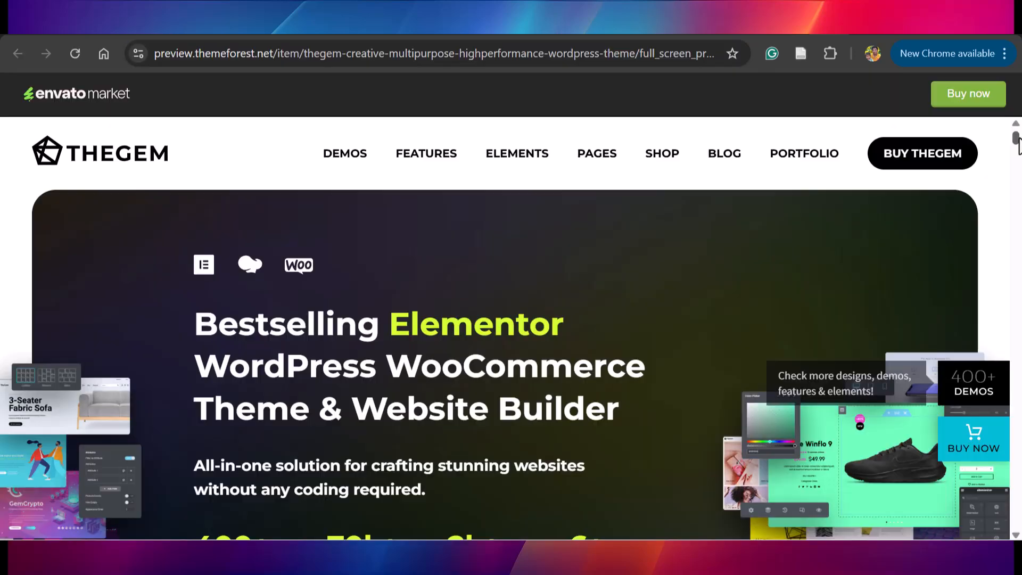
Browse the pre-built shop demos on TheGem's ThemeForest preview site and view the Shop & Landing demo.
{"action": "scroll", "coordinate": [512, 319], "scroll_direction": "down", "scroll_amount": 10}
{"action": "scroll", "coordinate": [502, 506], "scroll_direction": "down", "scroll_amount": 4}
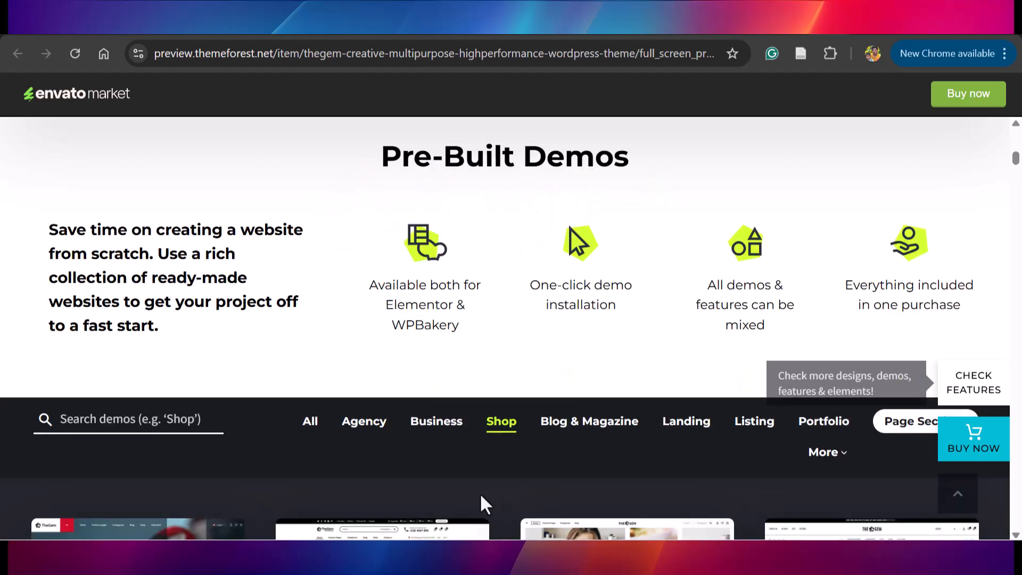
{"action": "left_click_drag", "start_coordinate": [1017, 162], "coordinate": [1021, 221]}
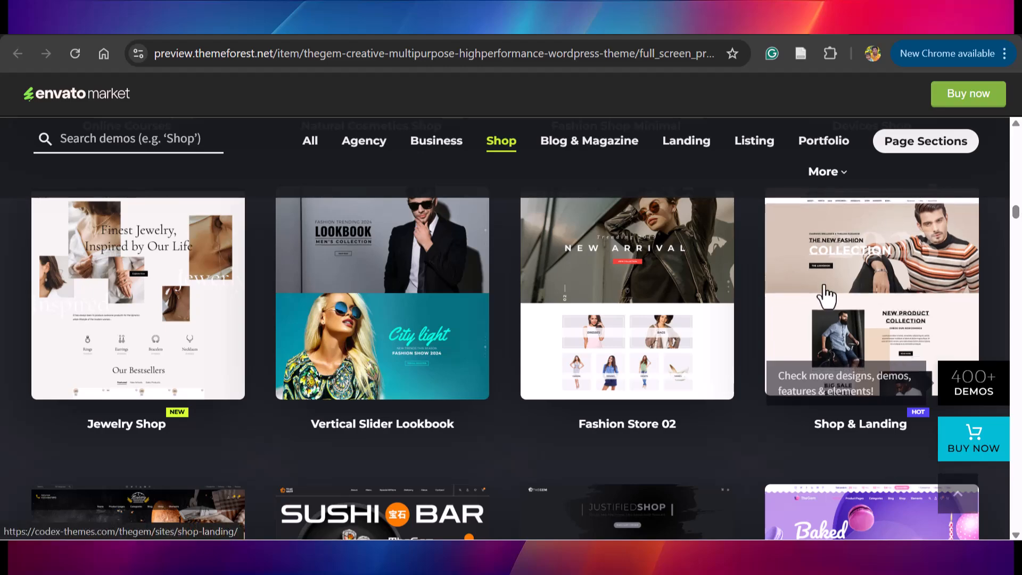
{"action": "left_click", "coordinate": [826, 293]}
{"action": "mouse_move", "coordinate": [1016, 104]}
{"action": "left_mouse_down"}
{"action": "mouse_move", "coordinate": [1021, 203]}
{"action": "mouse_move", "coordinate": [1020, 102]}
{"action": "left_mouse_up"}
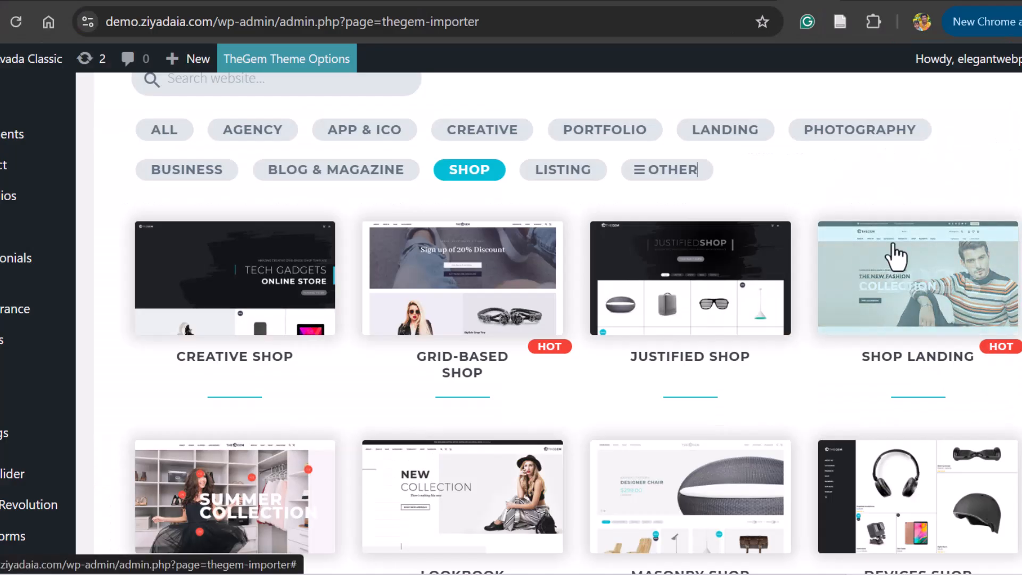
Choose a shop demo for import and install its WooCommerce, YITH Wishlist and Advanced Custom Fields plugins.
{"action": "left_click", "coordinate": [936, 279]}
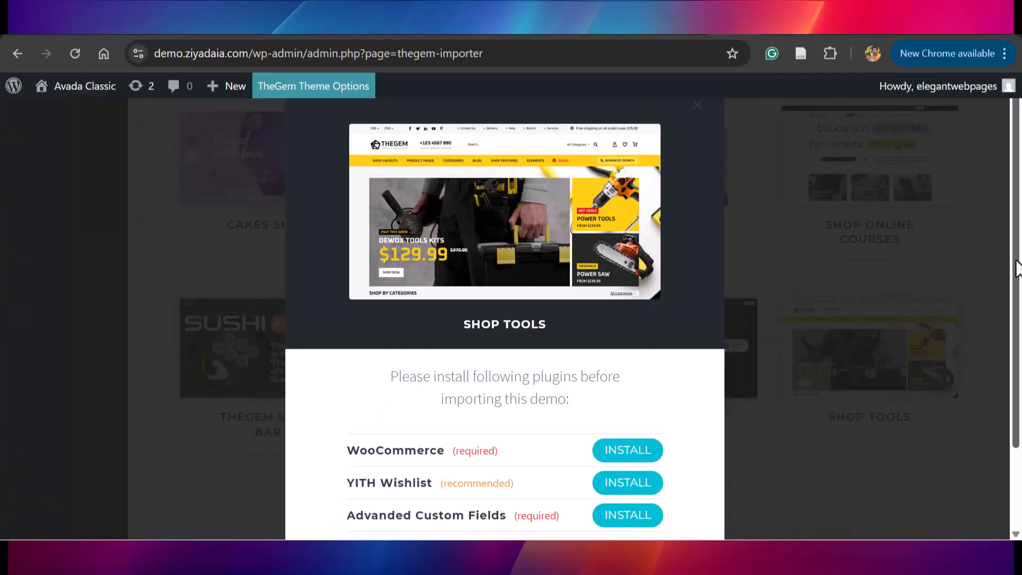
{"action": "scroll", "coordinate": [668, 312], "scroll_direction": "down", "scroll_amount": 3}
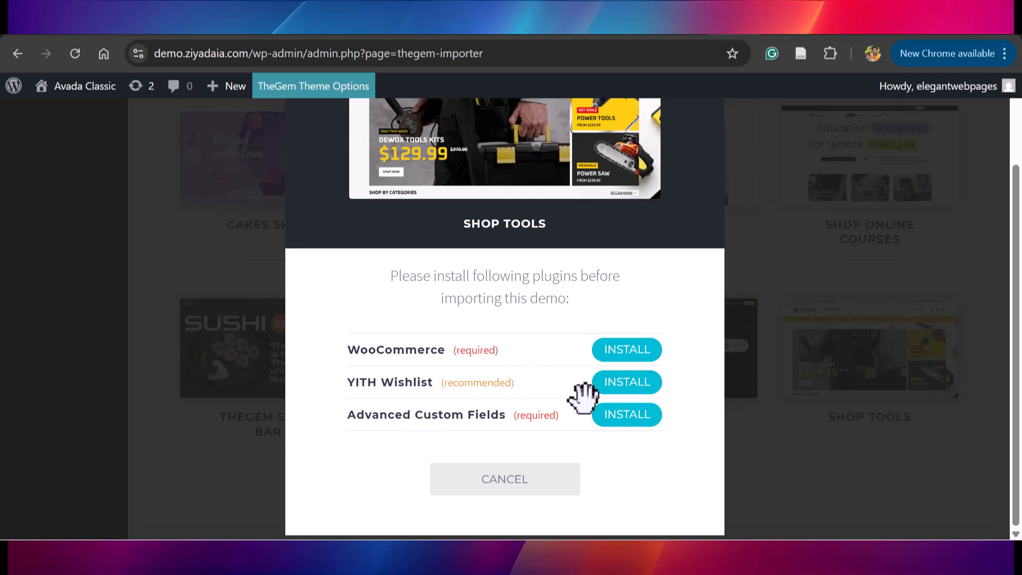
{"action": "left_click", "coordinate": [627, 359]}
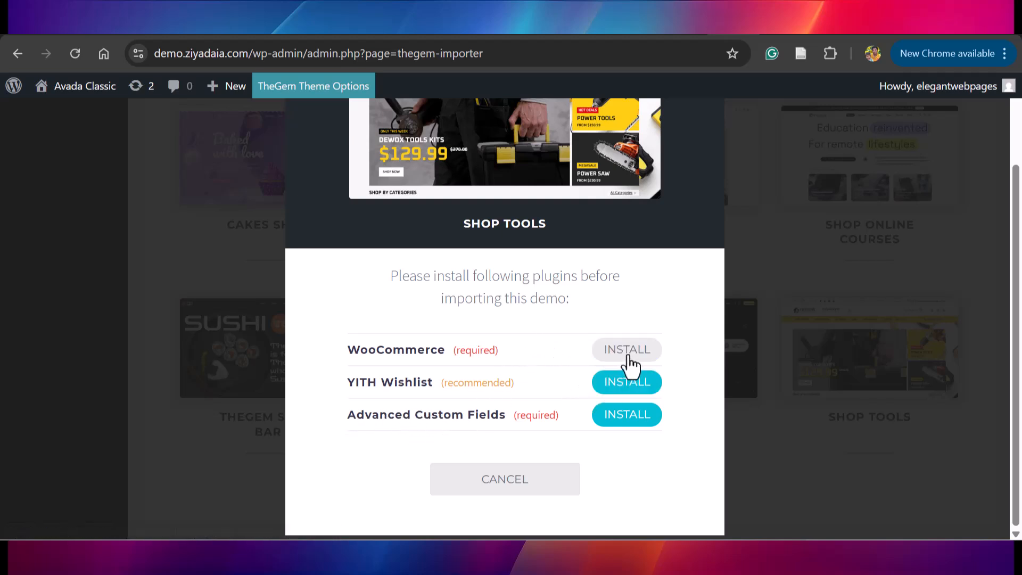
{"action": "left_click", "coordinate": [627, 388]}
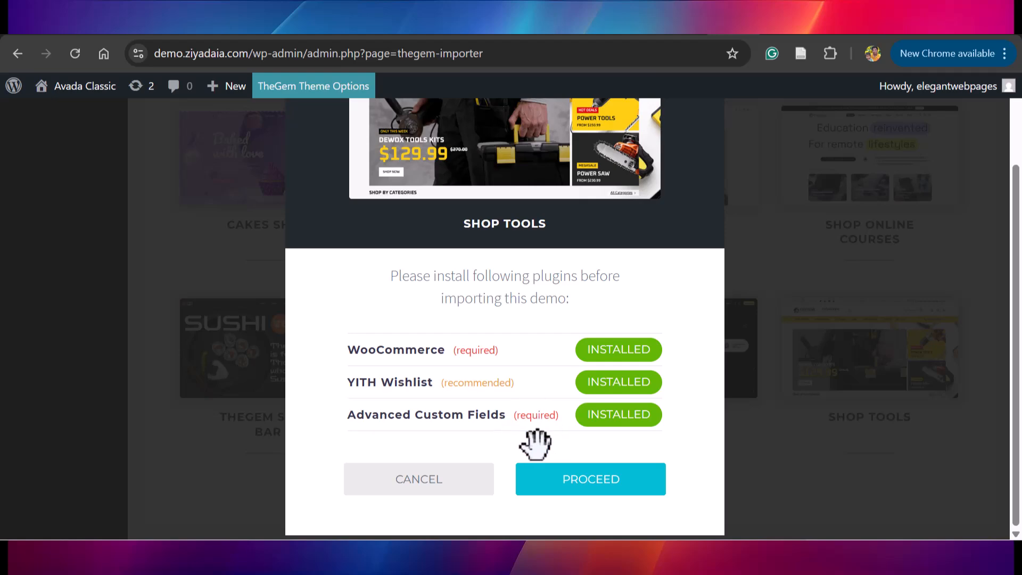
Import the Shop Landing demo including theme options, Revolution sliders and demo media.
{"action": "left_click", "coordinate": [576, 495]}
{"action": "left_click", "coordinate": [630, 496]}
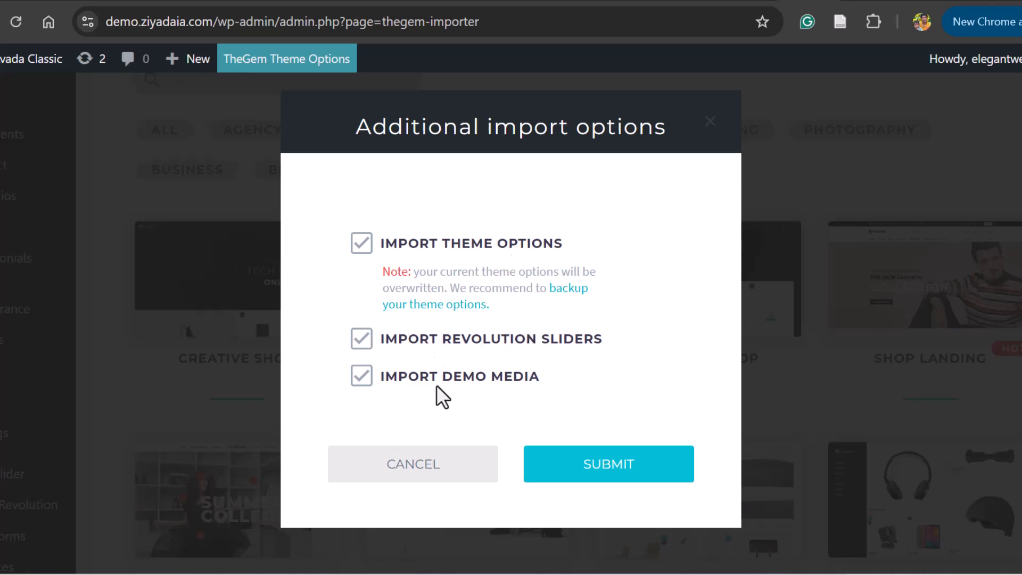
{"action": "left_click", "coordinate": [600, 467]}
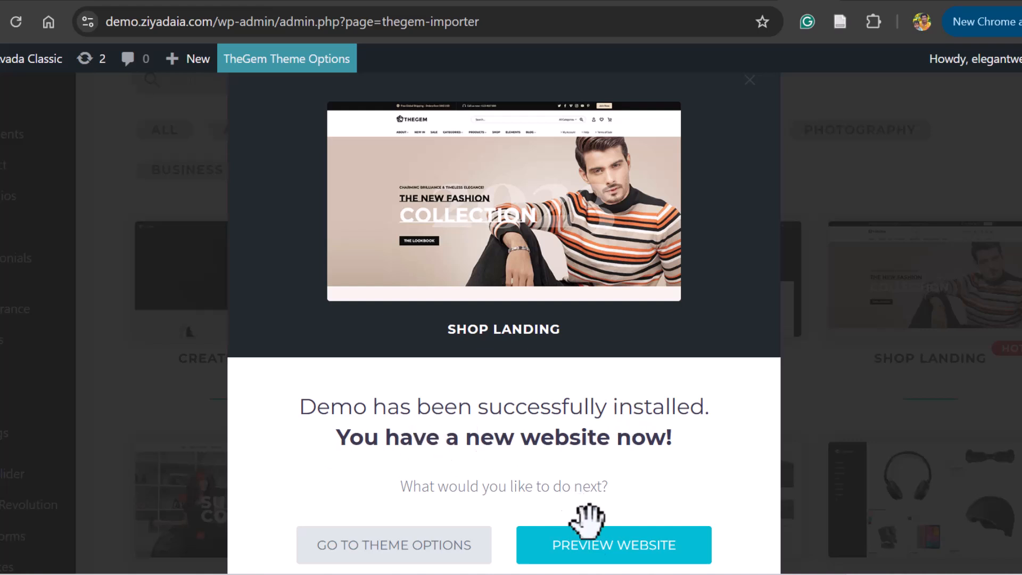
Preview the imported shop website and look through its home page, New In page and navigation.
{"action": "left_click", "coordinate": [611, 554]}
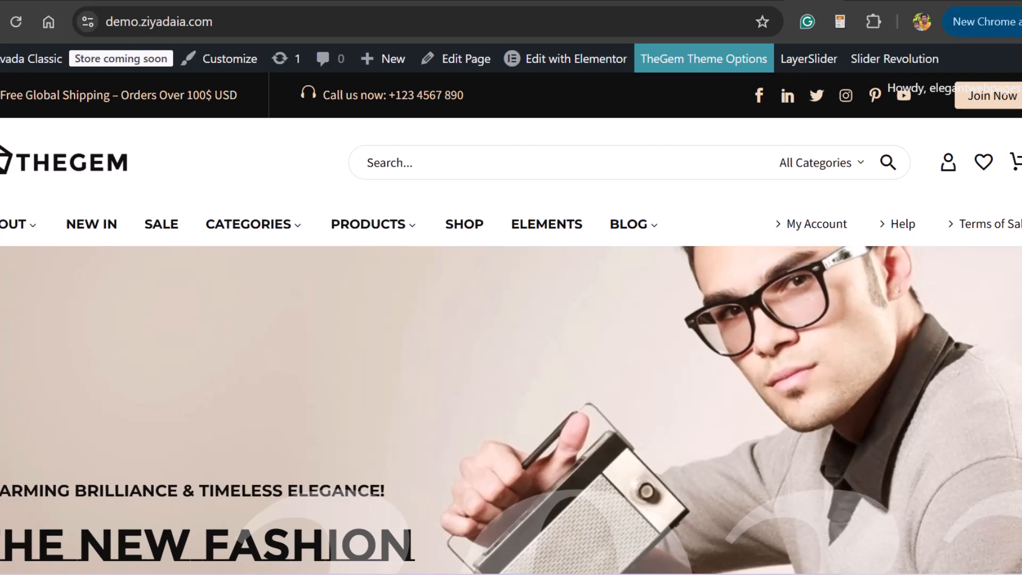
{"action": "scroll", "coordinate": [511, 330], "scroll_direction": "down", "scroll_amount": 4}
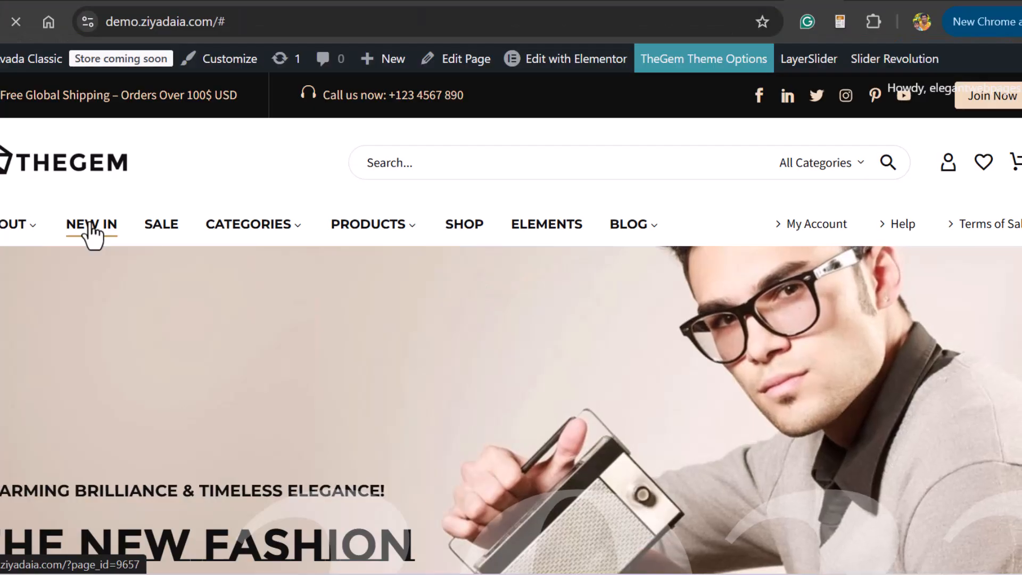
{"action": "left_click", "coordinate": [91, 225]}
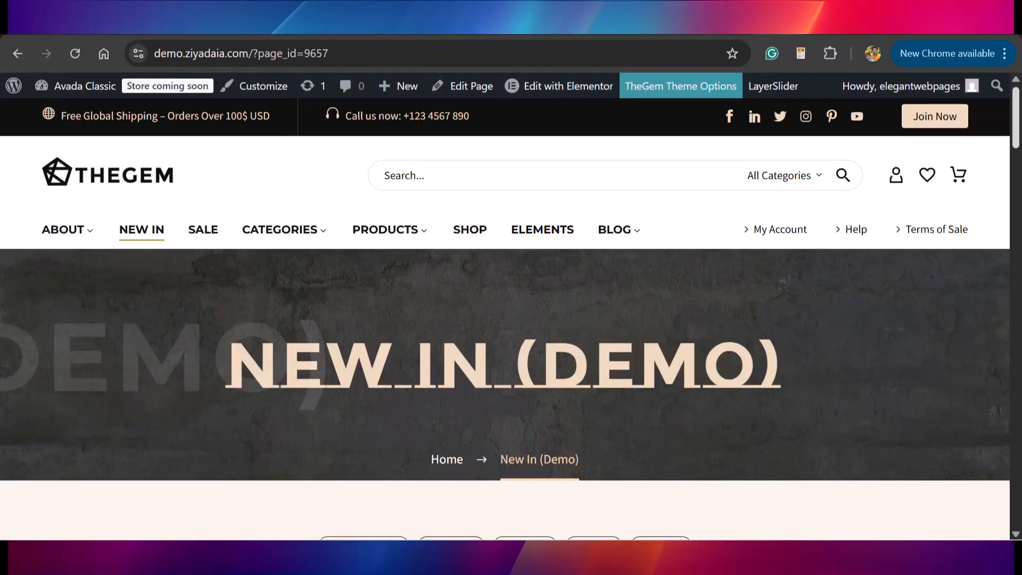
{"action": "scroll", "coordinate": [506, 319], "scroll_direction": "down", "scroll_amount": 15}
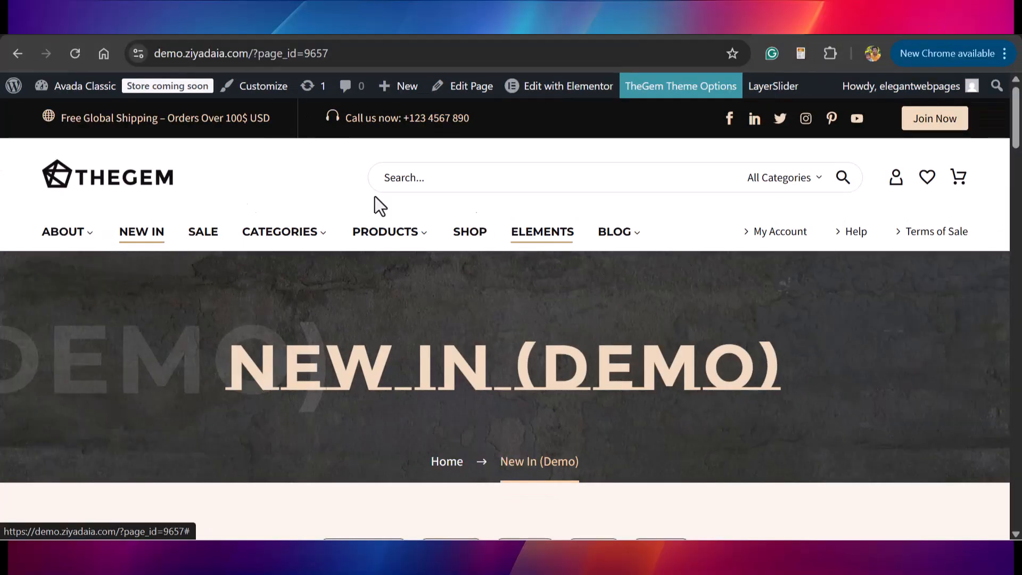
{"action": "mouse_move", "coordinate": [3, 228]}
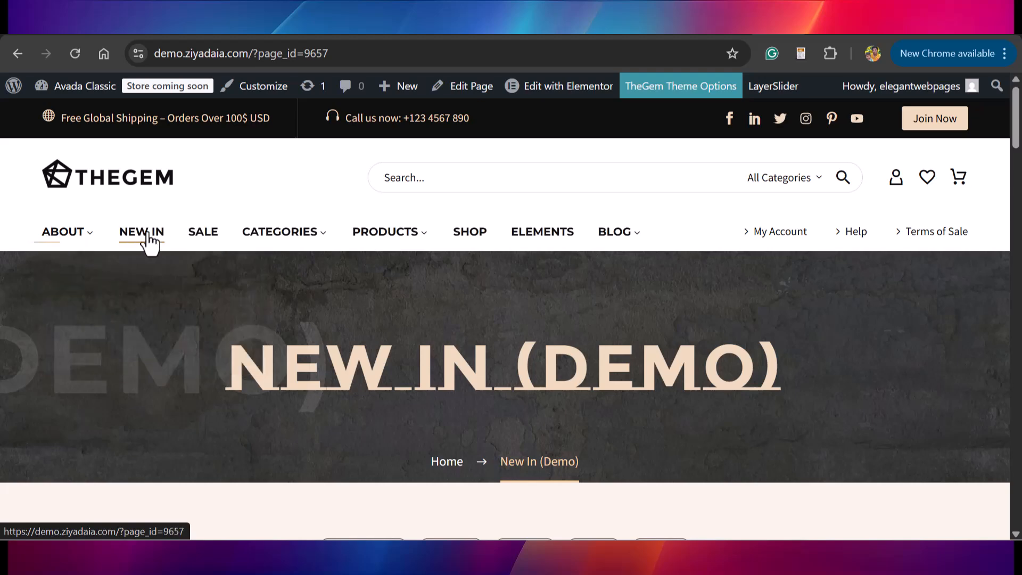
{"action": "mouse_move", "coordinate": [346, 215]}
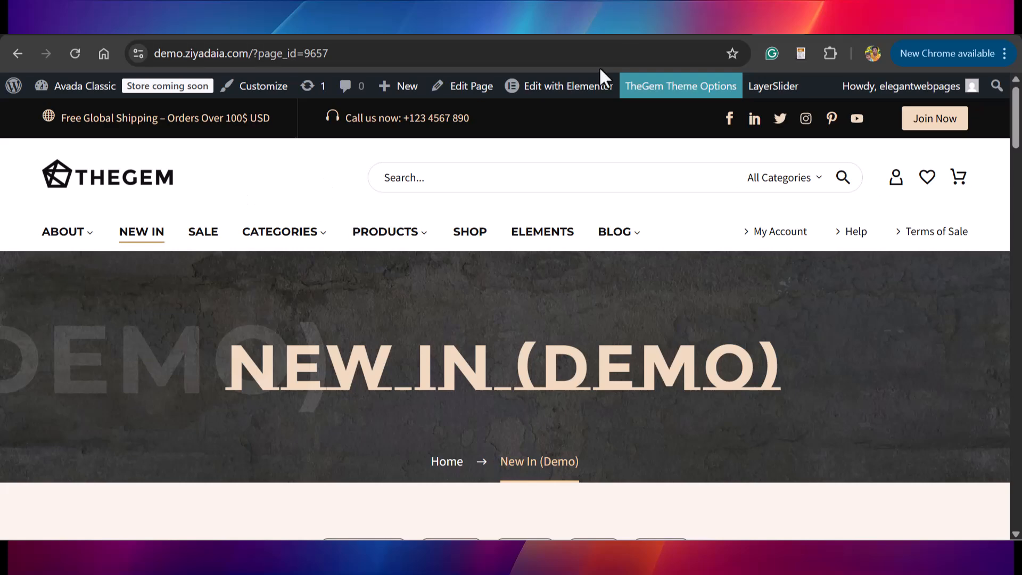
Open the WordPress dashboard's menu editor with Main Menu (Top primary menu) selected for editing.
{"action": "mouse_move", "coordinate": [85, 88]}
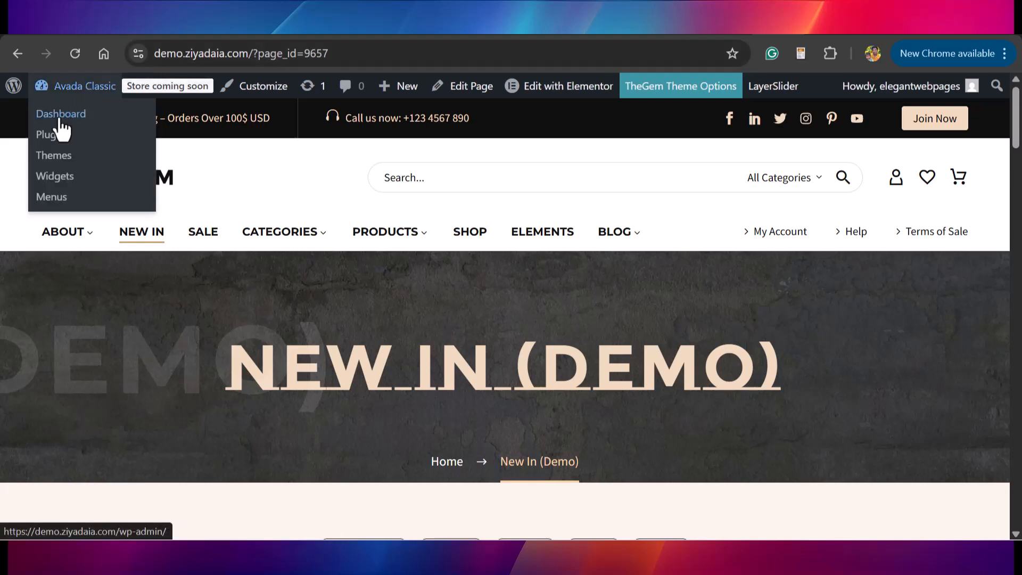
{"action": "left_click", "coordinate": [60, 120]}
{"action": "mouse_move", "coordinate": [26, 319]}
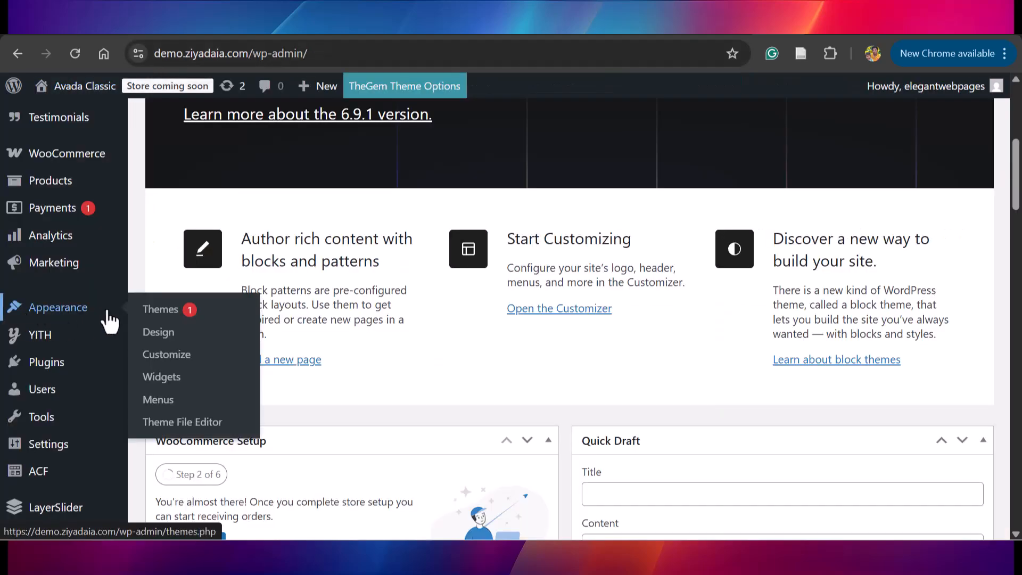
{"action": "left_click", "coordinate": [168, 405]}
{"action": "left_click", "coordinate": [439, 269]}
{"action": "left_click", "coordinate": [439, 271]}
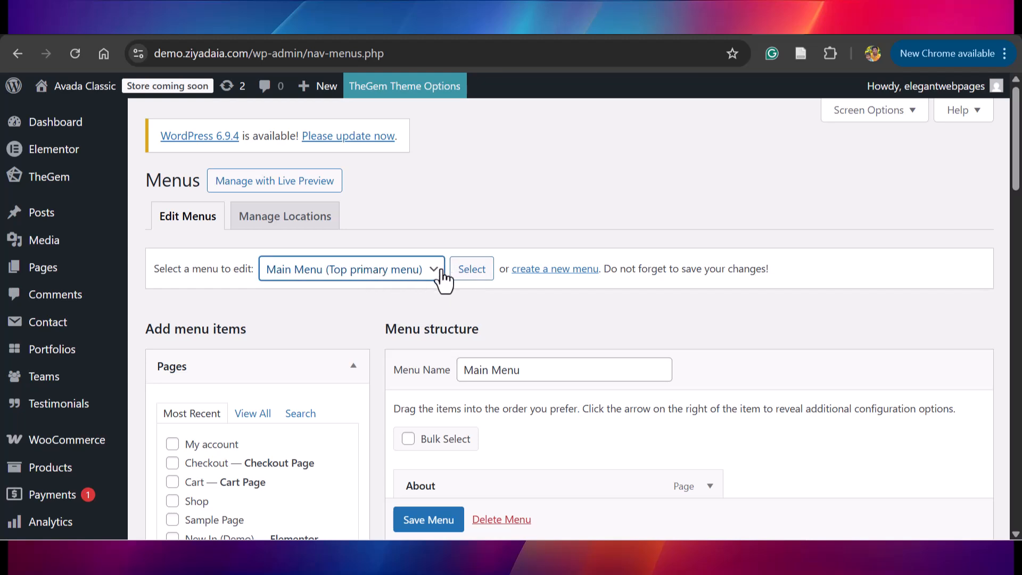
Remove the Categories and Shop custom links from the Main Menu structure.
{"action": "scroll", "coordinate": [440, 272], "scroll_direction": "down", "scroll_amount": 5}
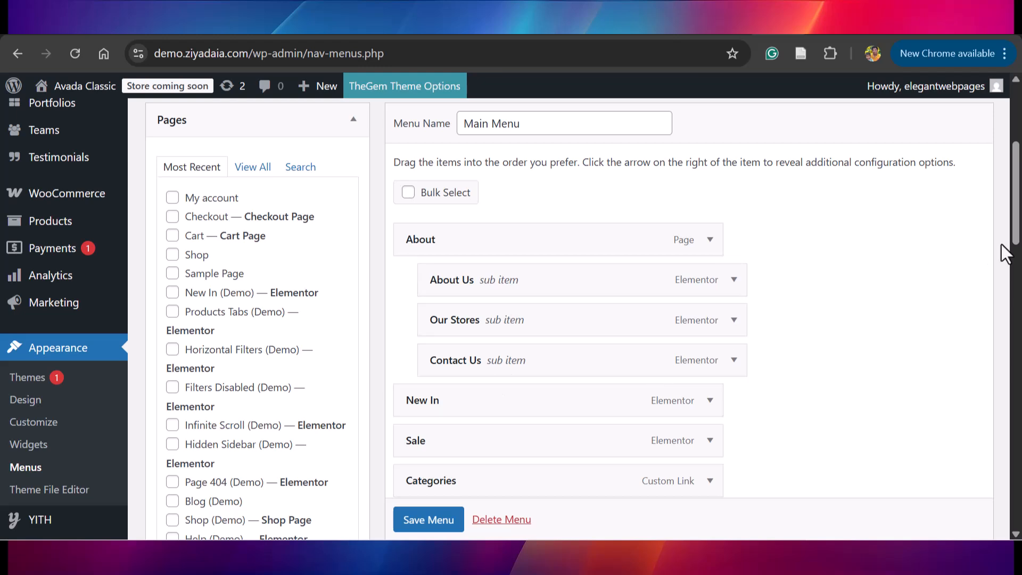
{"action": "scroll", "coordinate": [1007, 254], "scroll_direction": "down", "scroll_amount": 4}
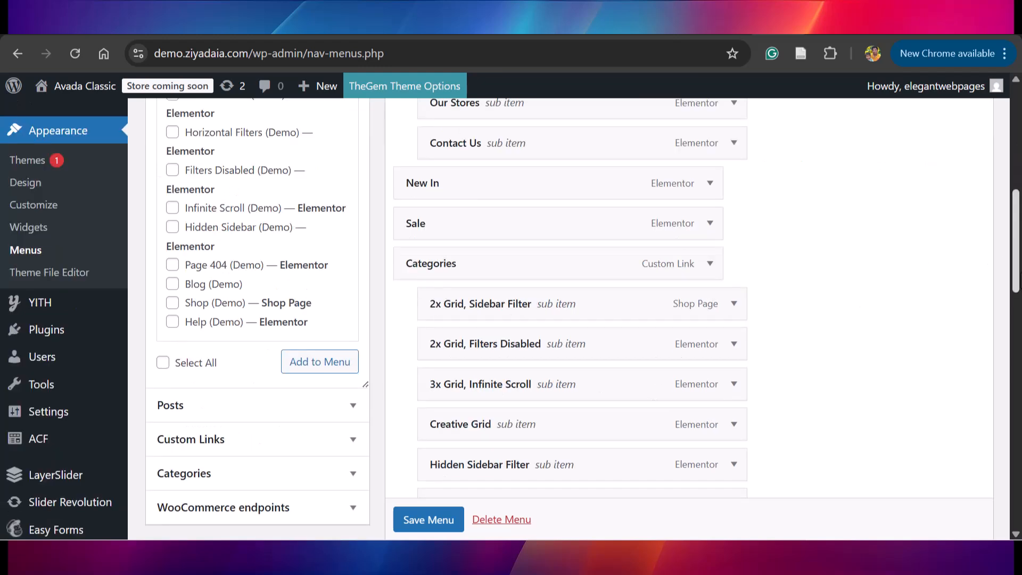
{"action": "left_click", "coordinate": [709, 266]}
{"action": "scroll", "coordinate": [1018, 229], "scroll_direction": "down", "scroll_amount": 3}
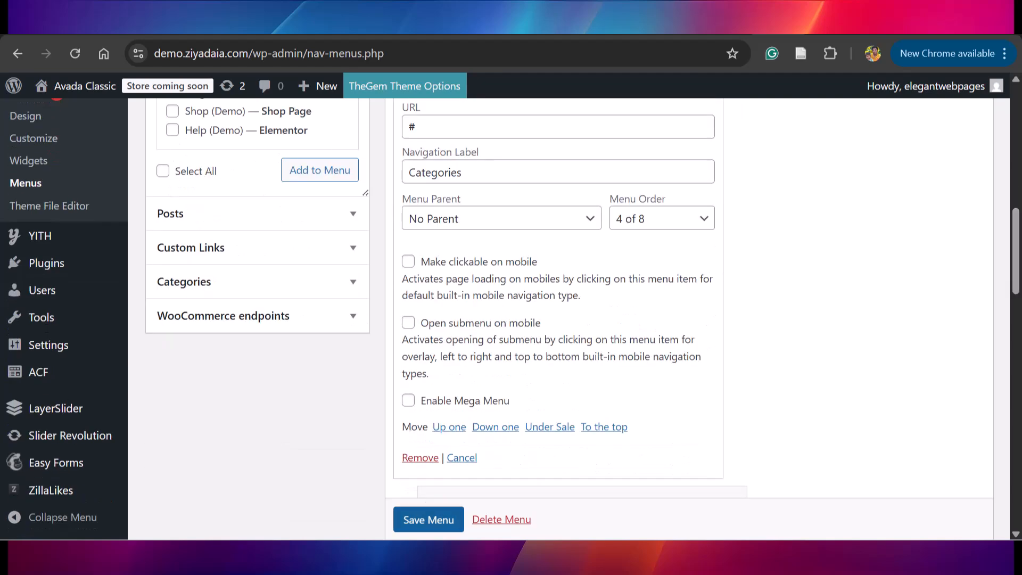
{"action": "left_click", "coordinate": [418, 457]}
{"action": "scroll", "coordinate": [1019, 330], "scroll_direction": "down", "scroll_amount": 9}
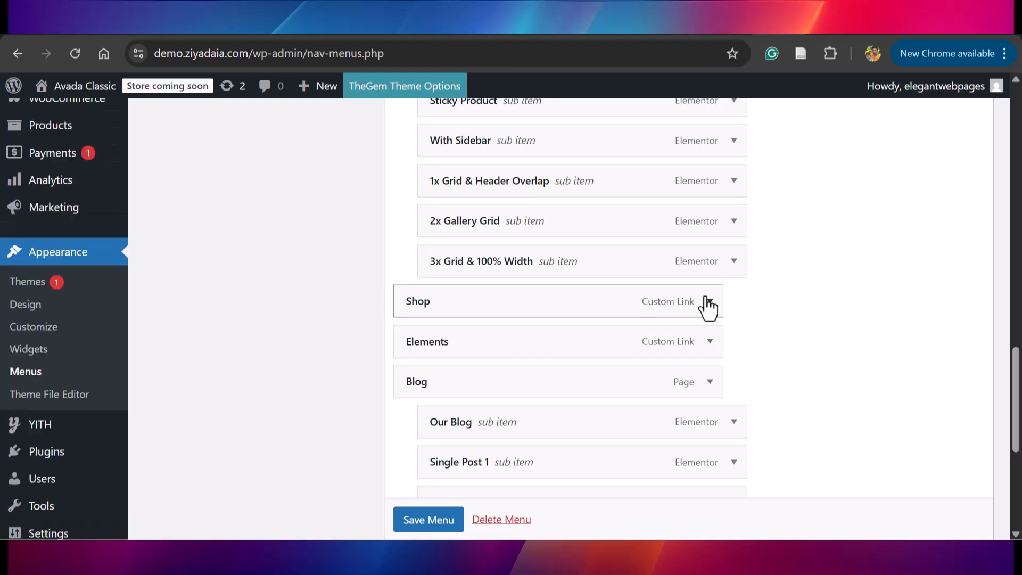
{"action": "scroll", "coordinate": [707, 304], "scroll_direction": "up", "scroll_amount": 17}
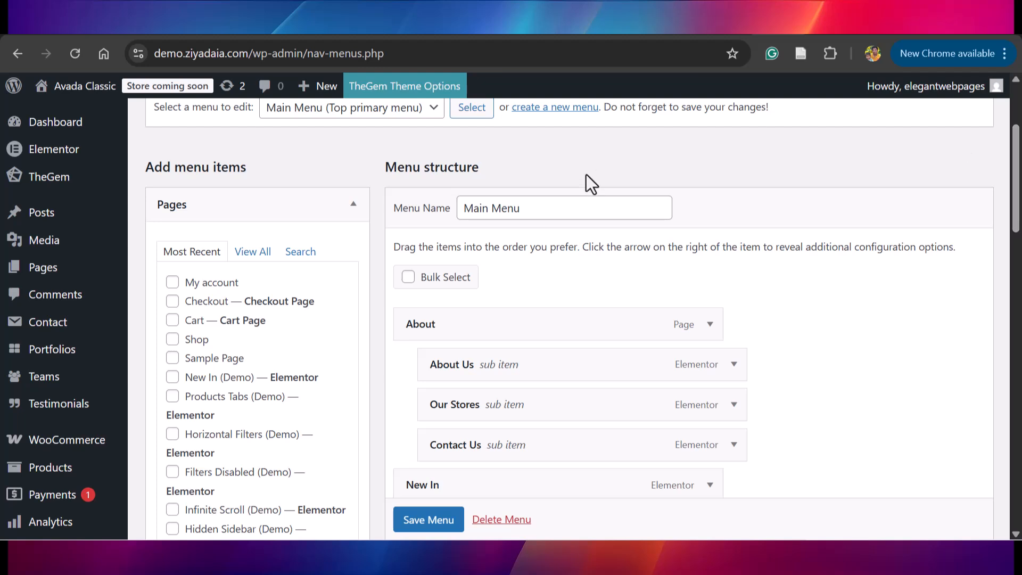
Add the Home (Demo) page to Main Menu and place it first in the structure.
{"action": "left_click", "coordinate": [254, 240]}
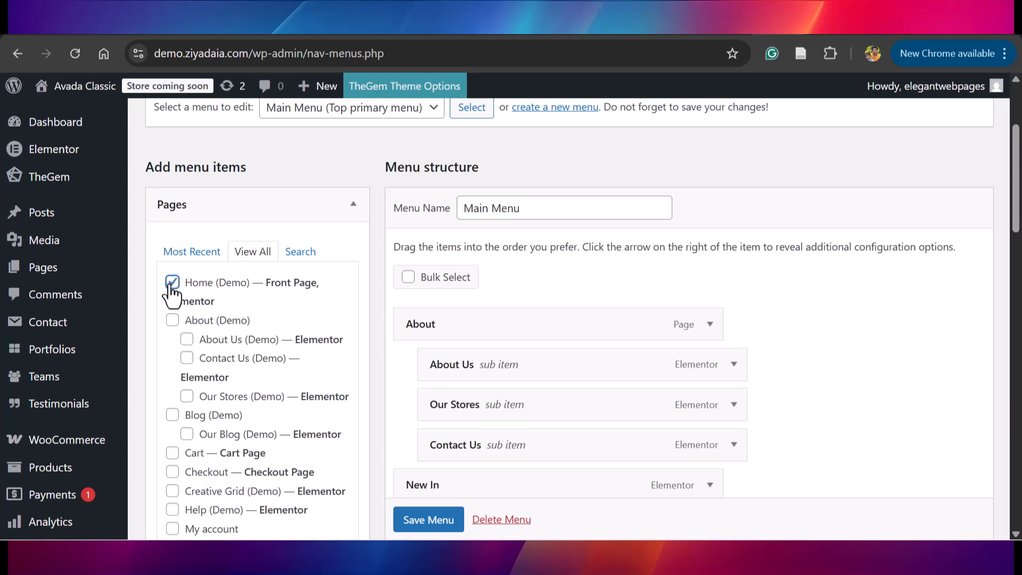
{"action": "scroll", "coordinate": [434, 463], "scroll_direction": "down", "scroll_amount": 10}
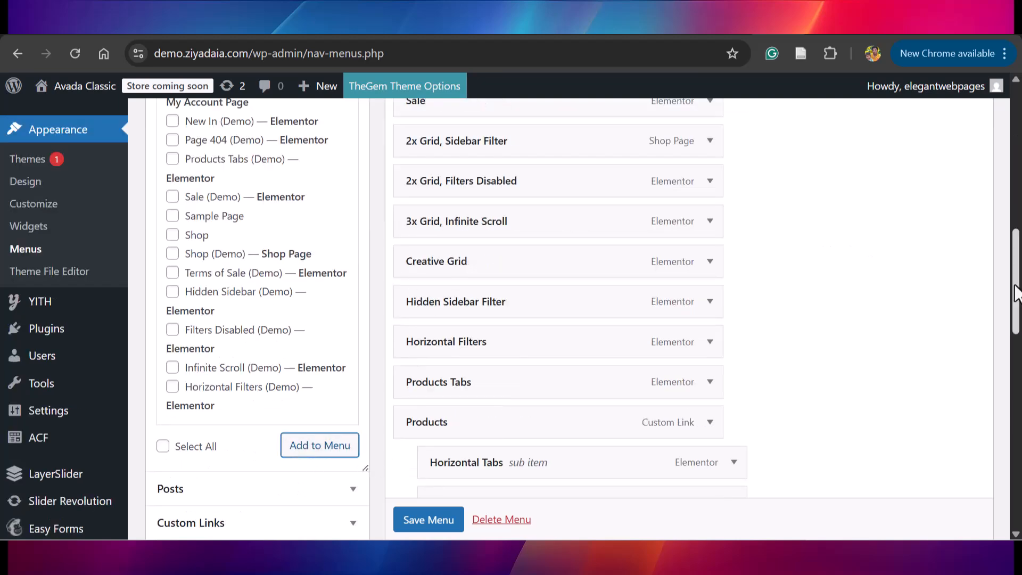
{"action": "scroll", "coordinate": [306, 452], "scroll_direction": "down", "scroll_amount": 10}
{"action": "scroll", "coordinate": [442, 337], "scroll_direction": "up", "scroll_amount": 20}
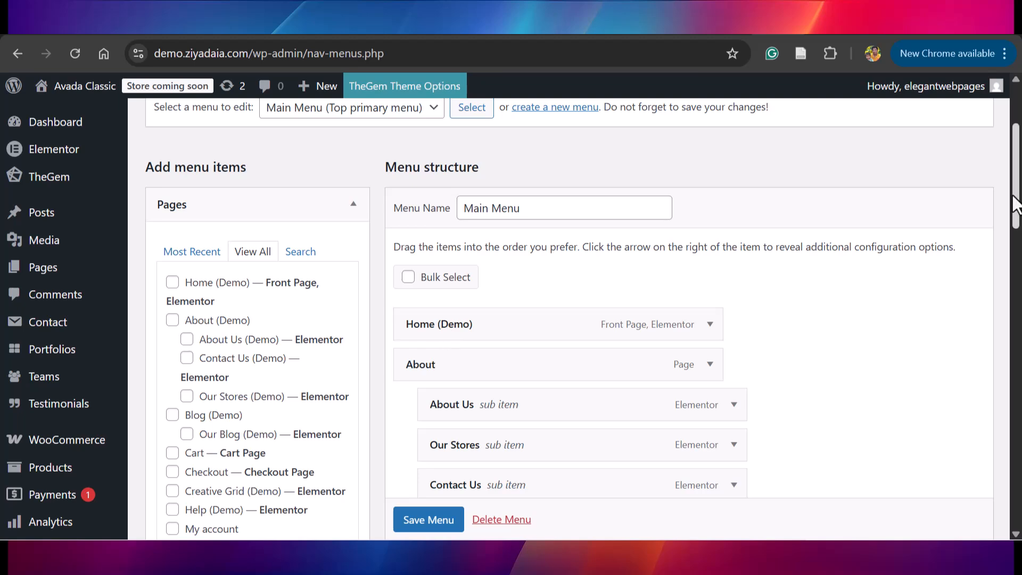
Move About with its sub items down to just before Blog, and place 2x Grid, Sidebar Filter directly below Home (Demo).
{"action": "scroll", "coordinate": [513, 305], "scroll_direction": "down", "scroll_amount": 3}
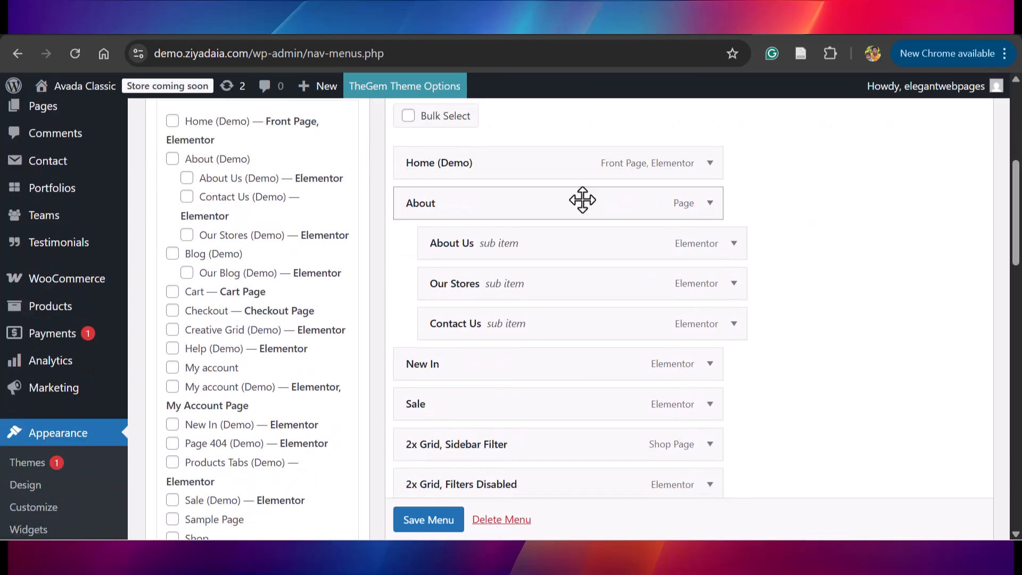
{"action": "left_click_drag", "start_coordinate": [588, 270], "coordinate": [586, 370]}
{"action": "scroll", "coordinate": [599, 312], "scroll_direction": "up", "scroll_amount": 12}
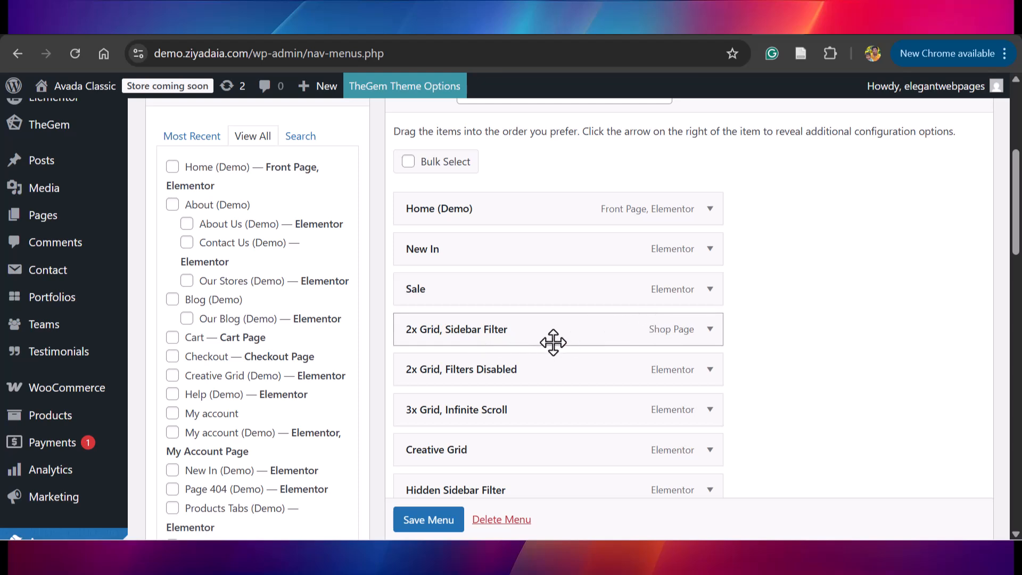
{"action": "left_click_drag", "start_coordinate": [551, 331], "coordinate": [698, 234]}
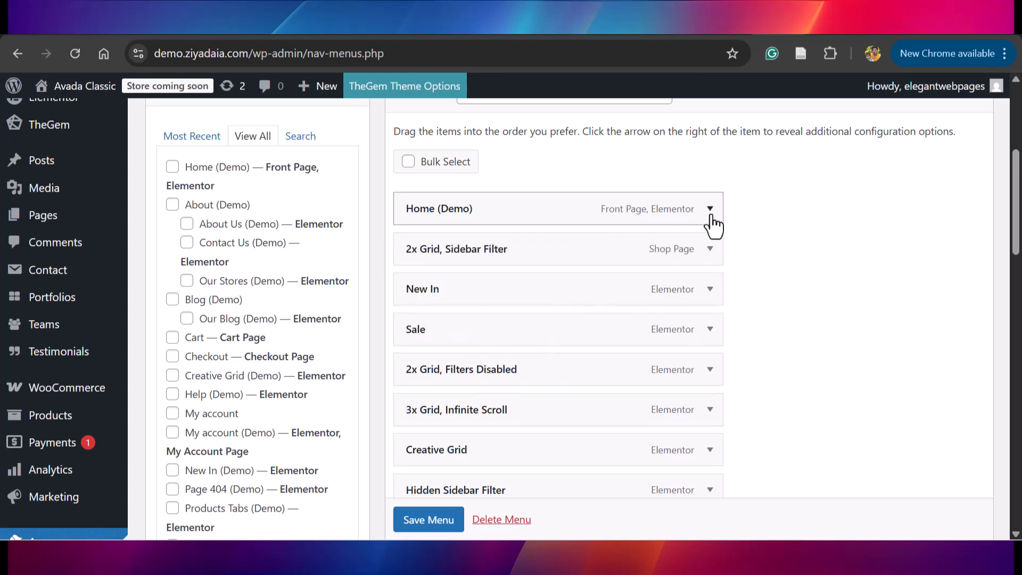
Change the navigation labels of Home (Demo) to Home and of 2x Grid, Sidebar Filter to Shop.
{"action": "left_click", "coordinate": [710, 213]}
{"action": "left_click", "coordinate": [482, 261]}
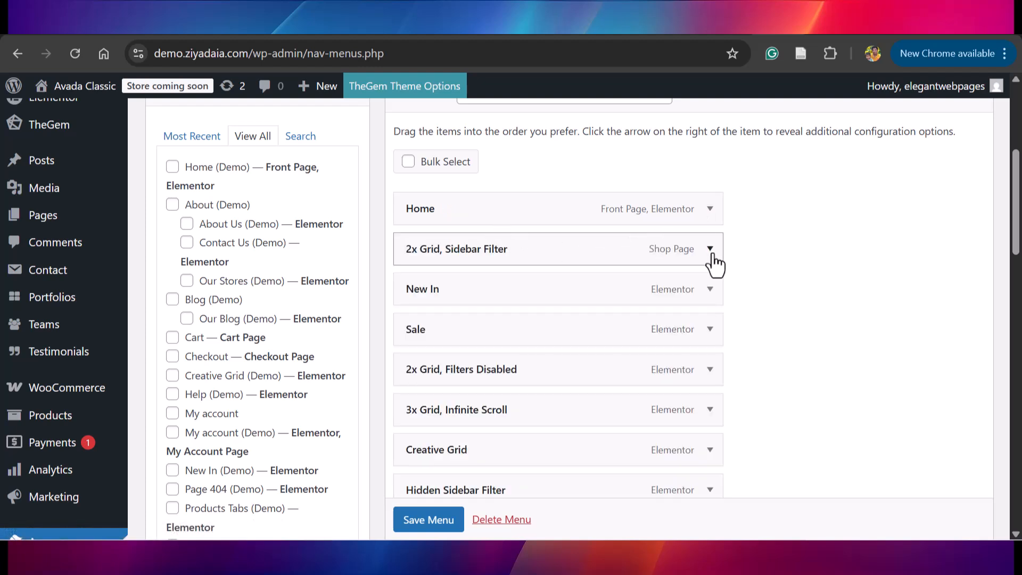
{"action": "left_click", "coordinate": [711, 253]}
{"action": "left_click_drag", "start_coordinate": [523, 308], "coordinate": [361, 297]}
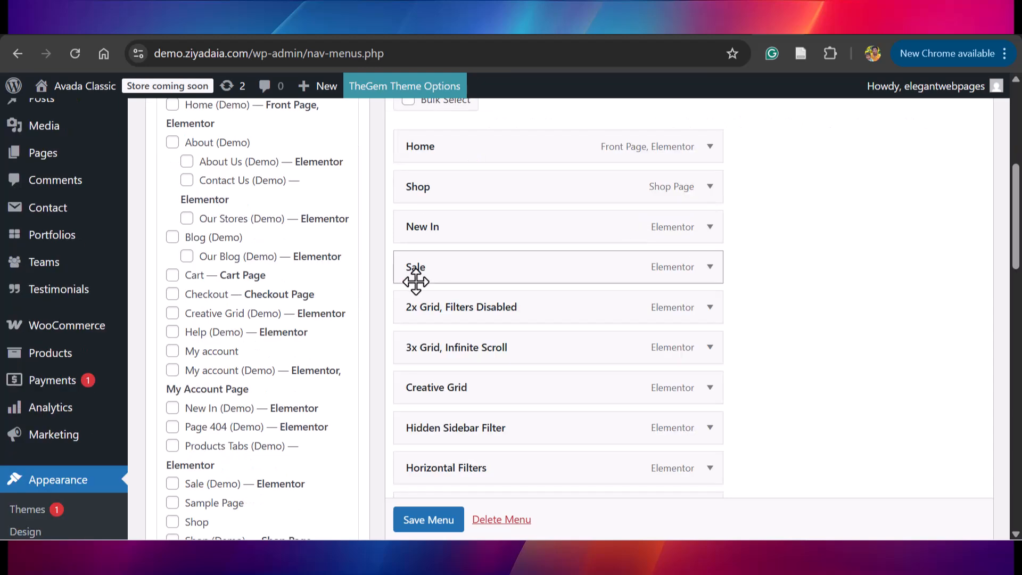
Nest Sale and the following grid, filter and Products Tabs items as sub items under New In, and save Main Menu.
{"action": "left_click_drag", "start_coordinate": [445, 273], "coordinate": [484, 307]}
{"action": "left_click_drag", "start_coordinate": [484, 307], "coordinate": [500, 305]}
{"action": "left_click_drag", "start_coordinate": [498, 386], "coordinate": [528, 383]}
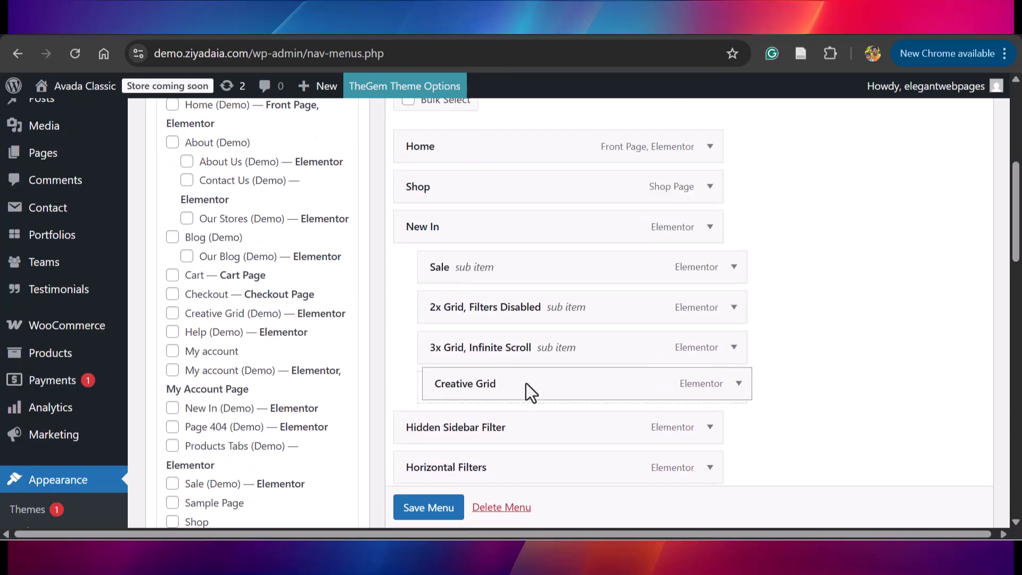
{"action": "left_click_drag", "start_coordinate": [513, 426], "coordinate": [535, 421]}
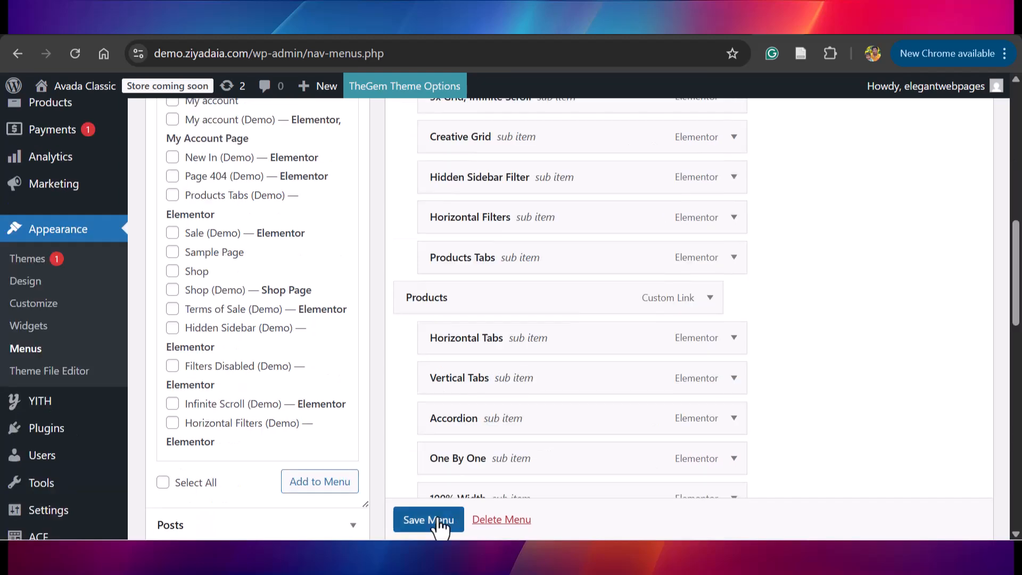
{"action": "left_click", "coordinate": [428, 520]}
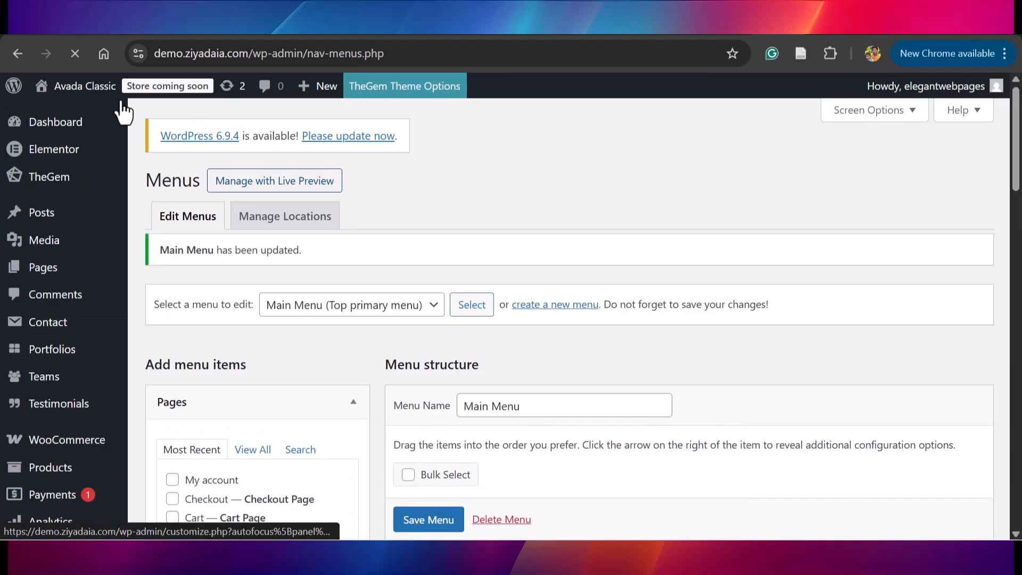
Check the rearranged navigation on the live home page and look through the Shop page's products.
{"action": "left_click_drag", "start_coordinate": [247, 54], "coordinate": [155, 44]}
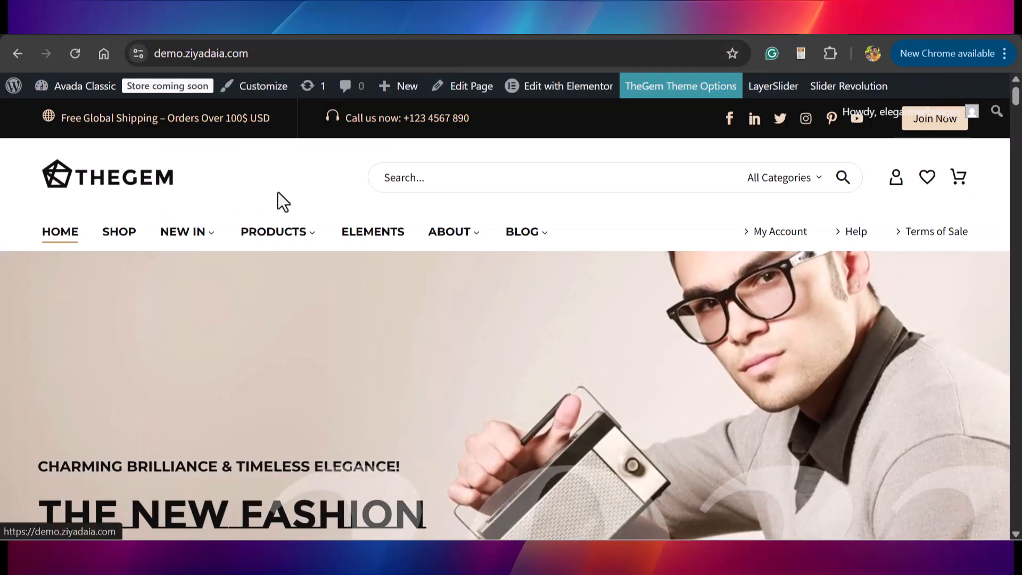
{"action": "left_click", "coordinate": [117, 235]}
{"action": "scroll", "coordinate": [511, 299], "scroll_direction": "down", "scroll_amount": 4}
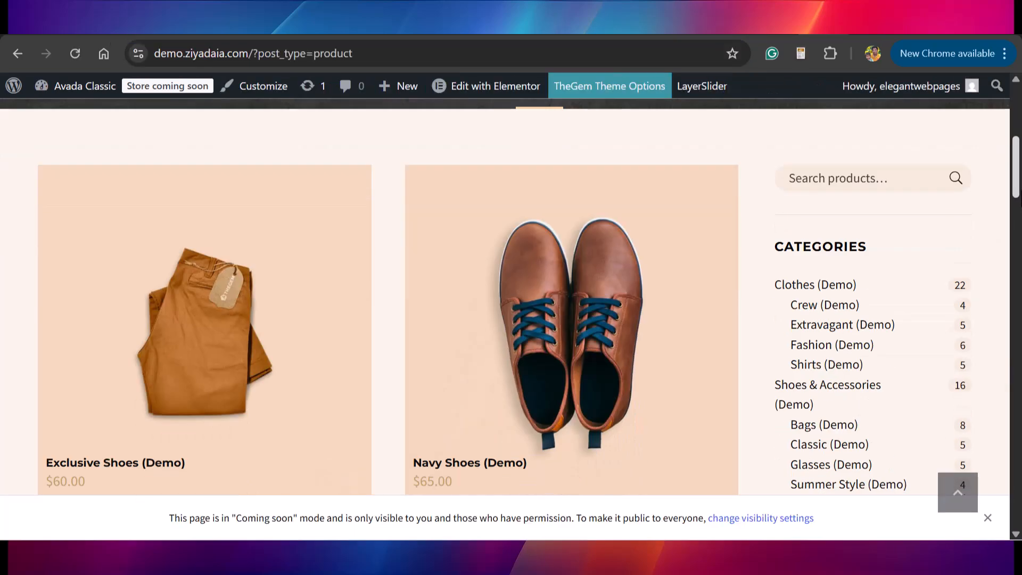
{"action": "scroll", "coordinate": [511, 298], "scroll_direction": "down", "scroll_amount": 8}
{"action": "scroll", "coordinate": [511, 298], "scroll_direction": "up", "scroll_amount": 18}
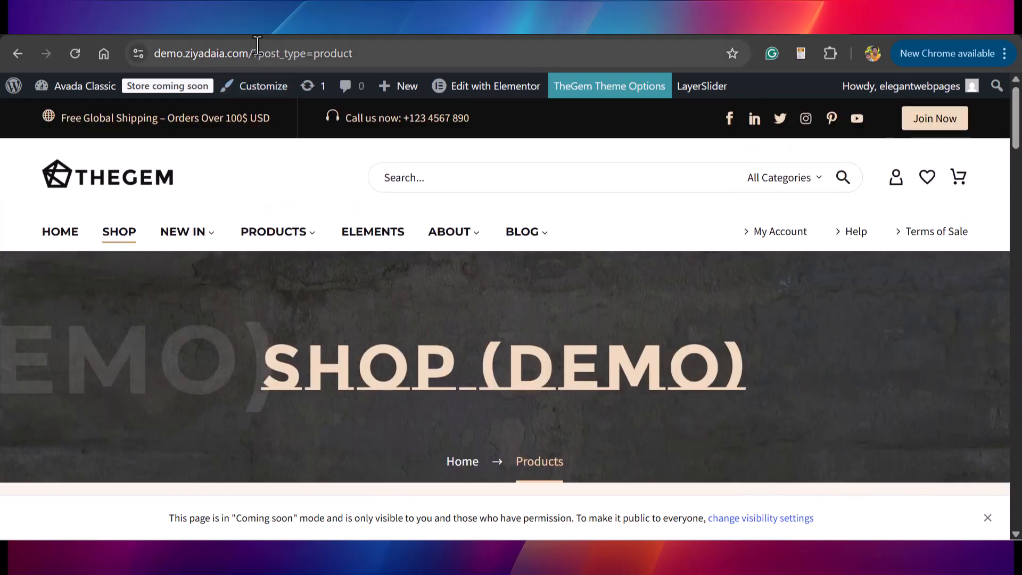
Set the site's permalink structure to Post name in the WordPress settings and save the changes.
{"action": "mouse_move", "coordinate": [59, 92]}
{"action": "left_click", "coordinate": [56, 115]}
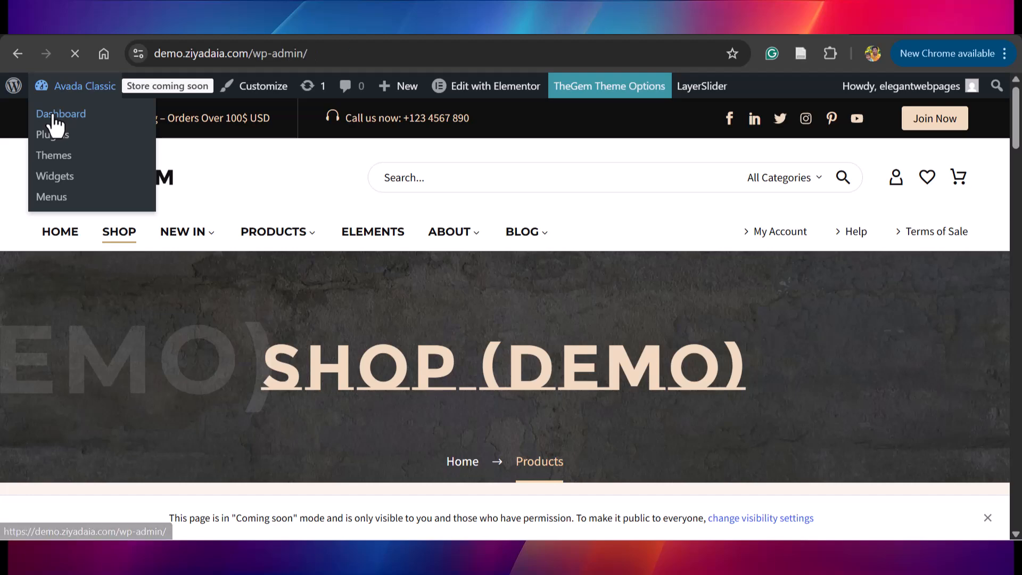
{"action": "mouse_move", "coordinate": [91, 357]}
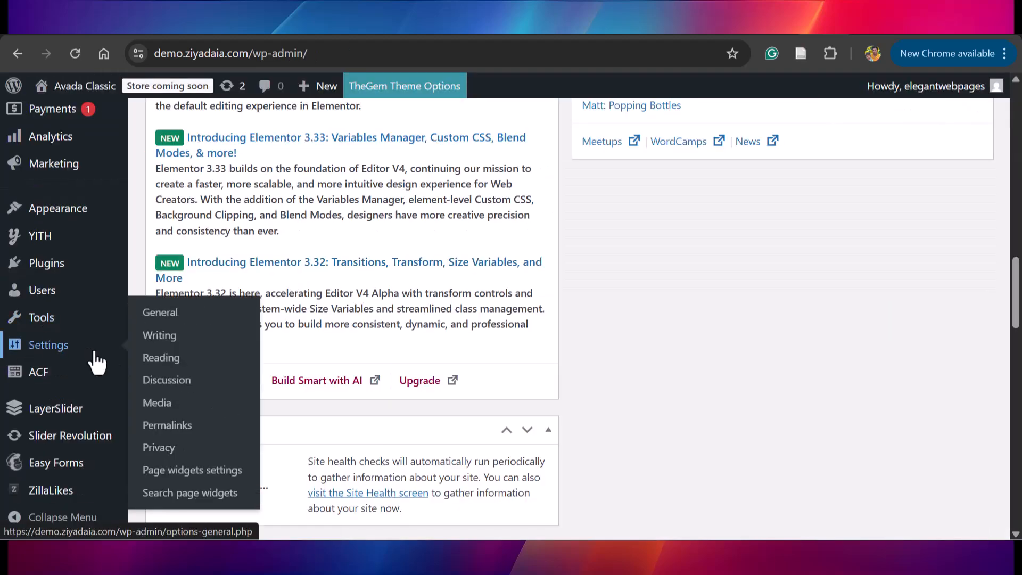
{"action": "left_click", "coordinate": [165, 429]}
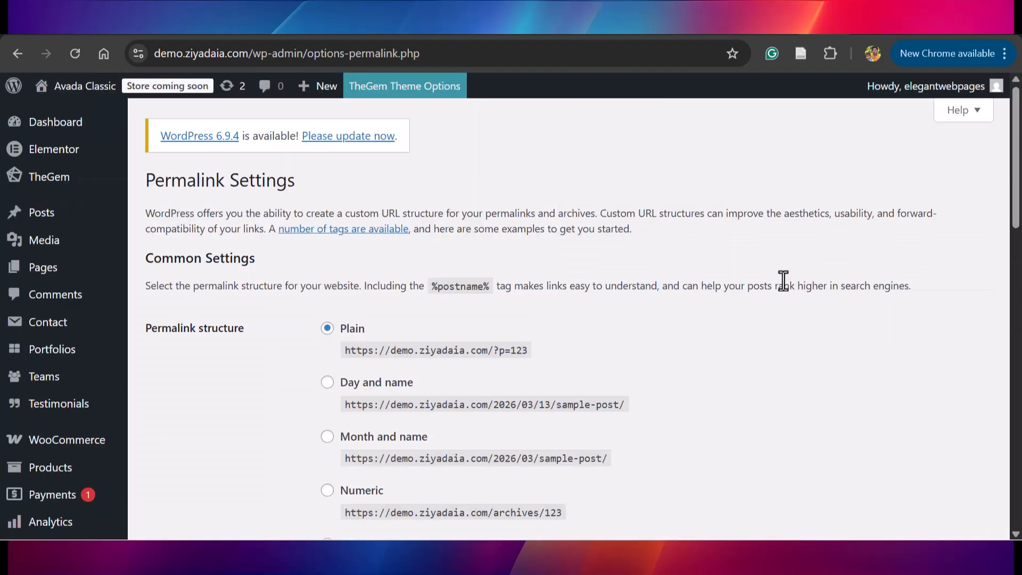
{"action": "scroll", "coordinate": [1017, 191], "scroll_direction": "down", "scroll_amount": 2}
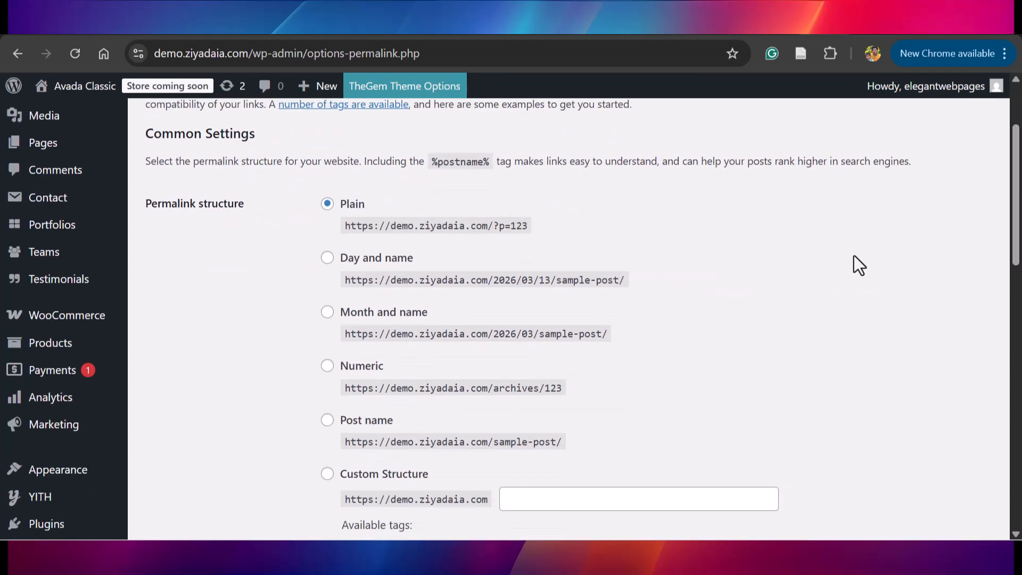
{"action": "scroll", "coordinate": [745, 309], "scroll_direction": "down", "scroll_amount": 1}
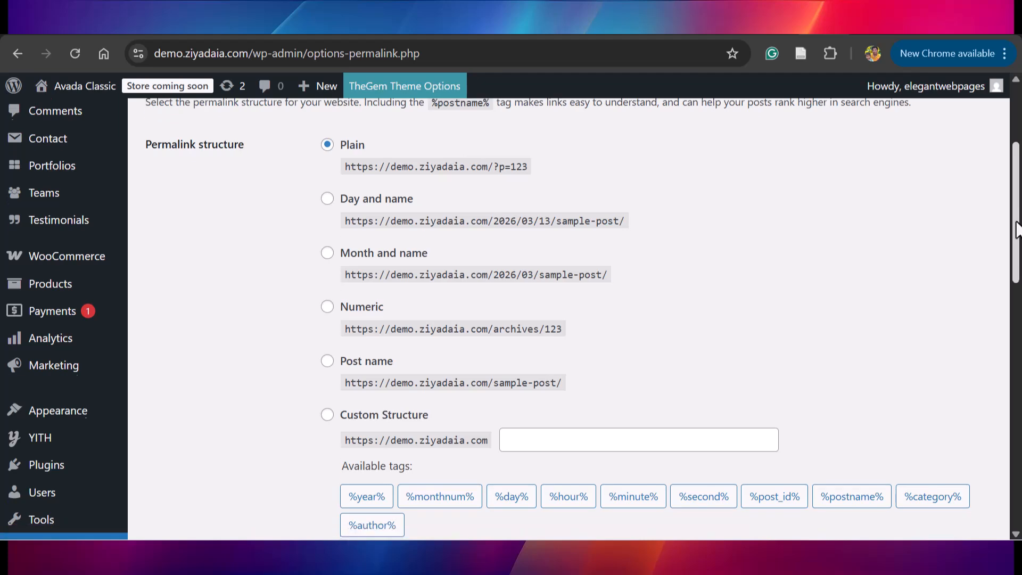
{"action": "left_click", "coordinate": [327, 354]}
{"action": "scroll", "coordinate": [201, 482], "scroll_direction": "down", "scroll_amount": 12}
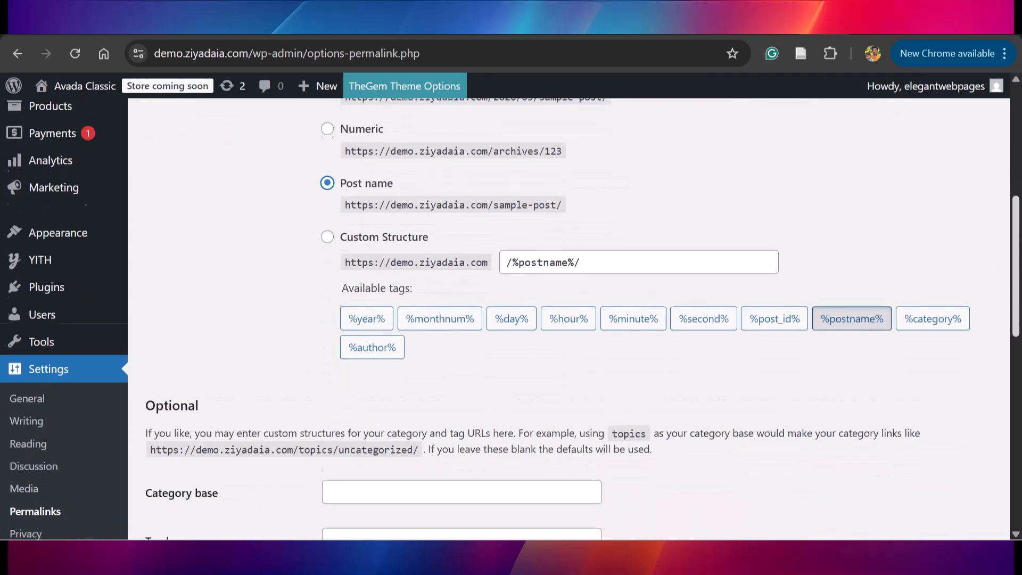
{"action": "left_click", "coordinate": [188, 476]}
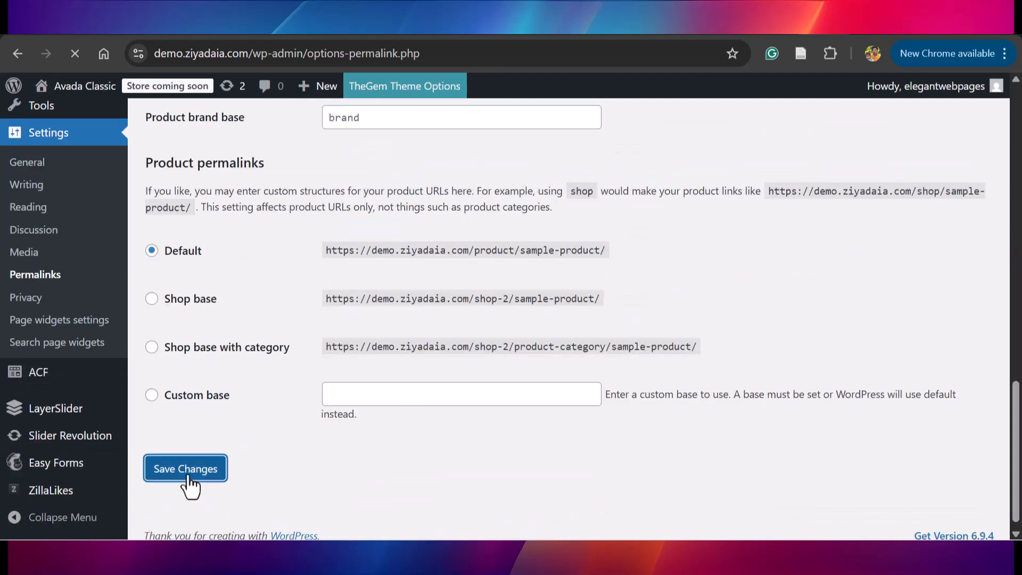
{"action": "scroll", "coordinate": [574, 320], "scroll_direction": "down", "scroll_amount": 5}
{"action": "scroll", "coordinate": [574, 320], "scroll_direction": "up", "scroll_amount": 5}
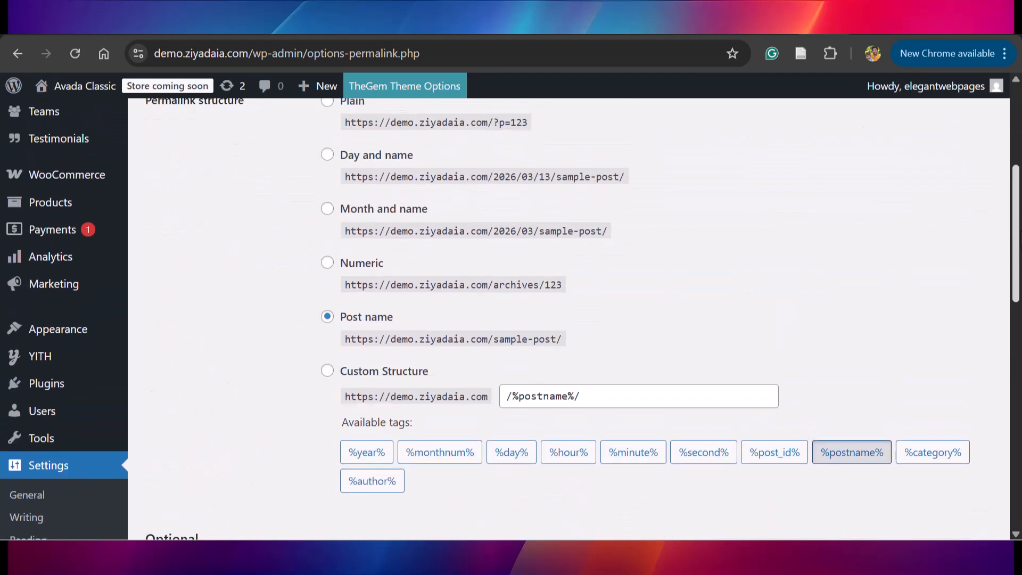
Select Home (Demo) as the static homepage in the Reading settings.
{"action": "left_click_drag", "start_coordinate": [1020, 176], "coordinate": [1017, 295]}
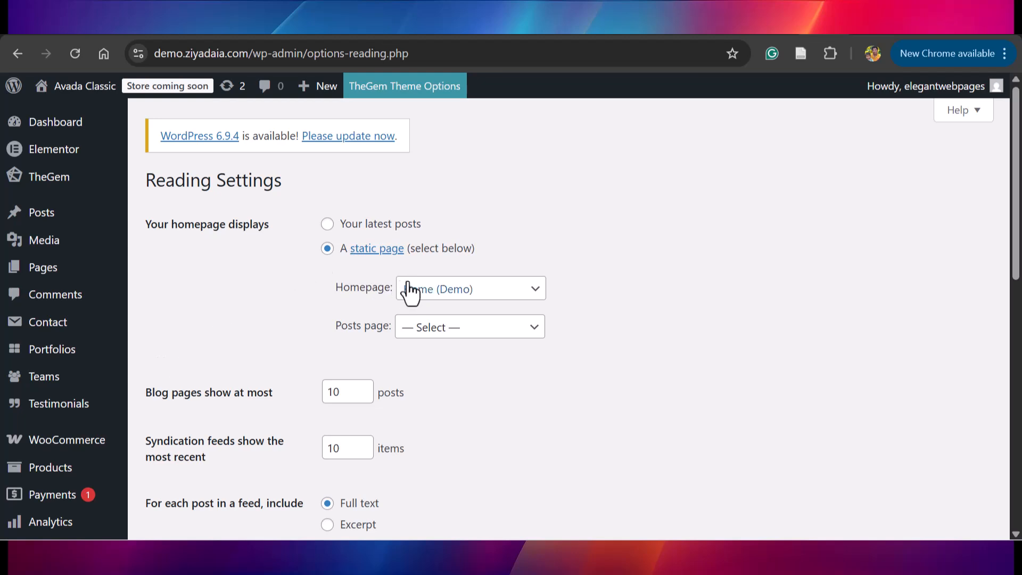
{"action": "left_click", "coordinate": [472, 293]}
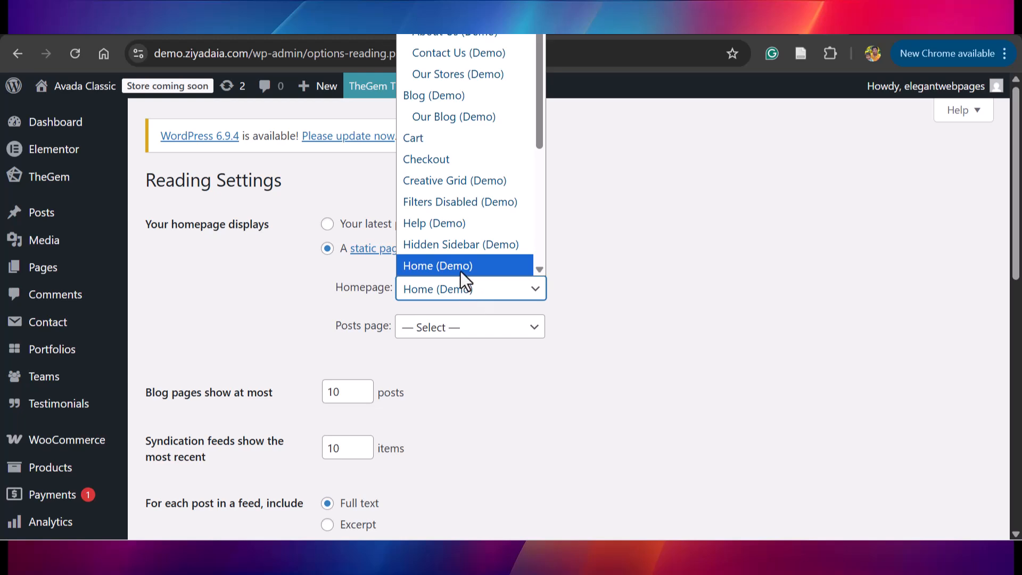
{"action": "left_click", "coordinate": [461, 270]}
{"action": "left_click_drag", "start_coordinate": [1017, 218], "coordinate": [1016, 435]}
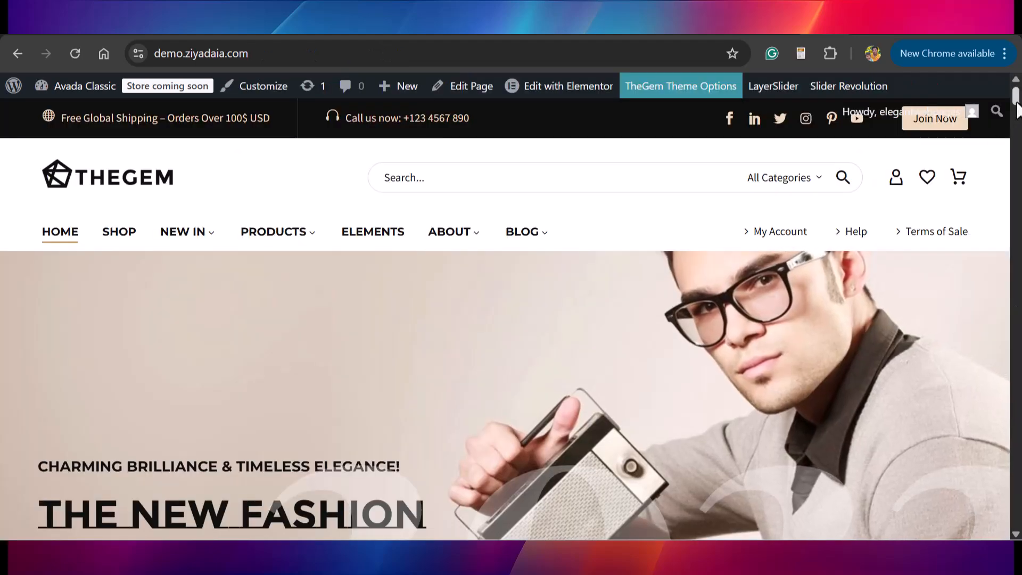
Open the Header (Demo) template for editing with Elementor in a new browser tab.
{"action": "left_click_drag", "start_coordinate": [1016, 97], "coordinate": [1020, 72]}
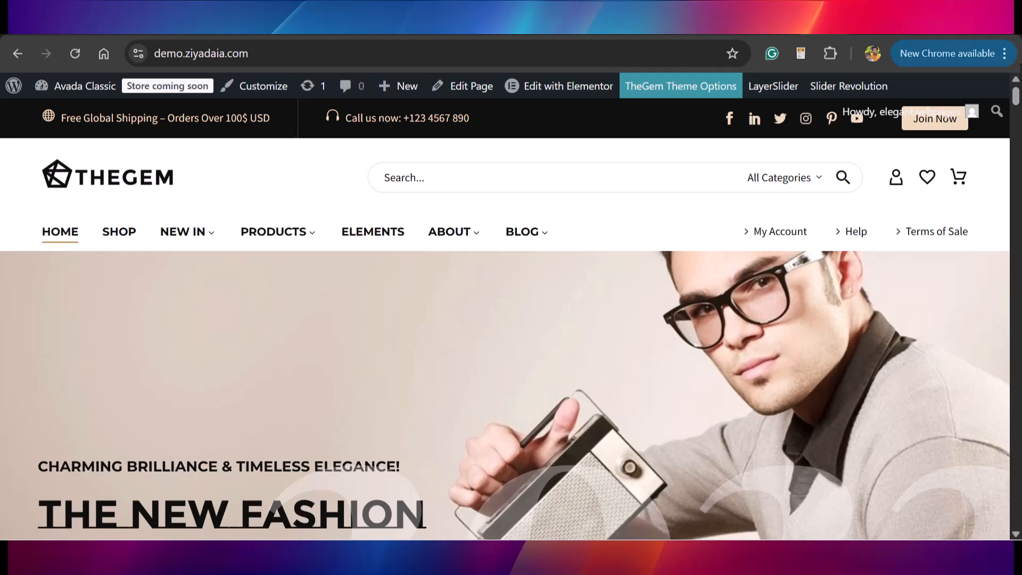
{"action": "mouse_move", "coordinate": [536, 88]}
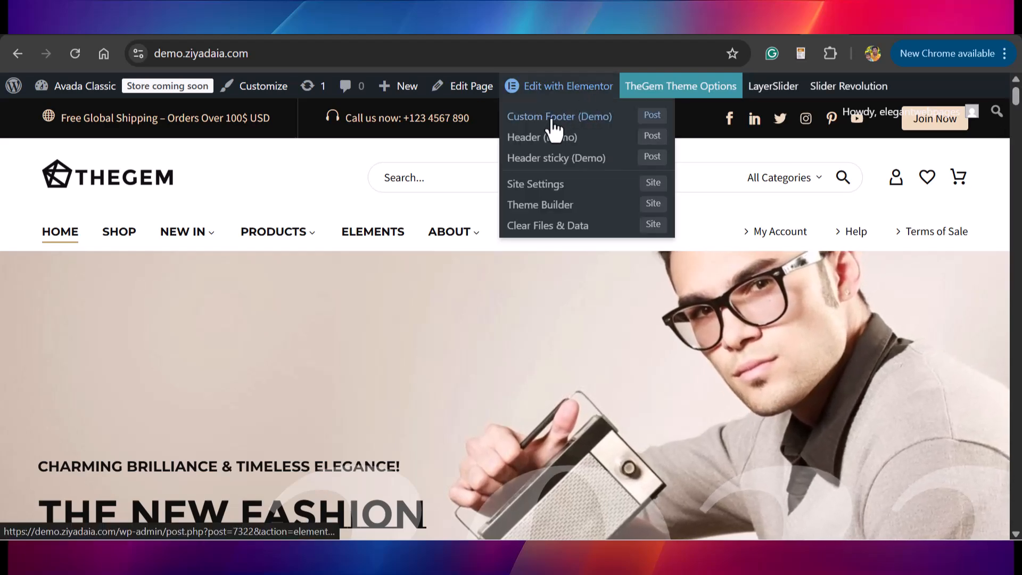
{"action": "right_click", "coordinate": [540, 137]}
{"action": "left_click", "coordinate": [592, 155]}
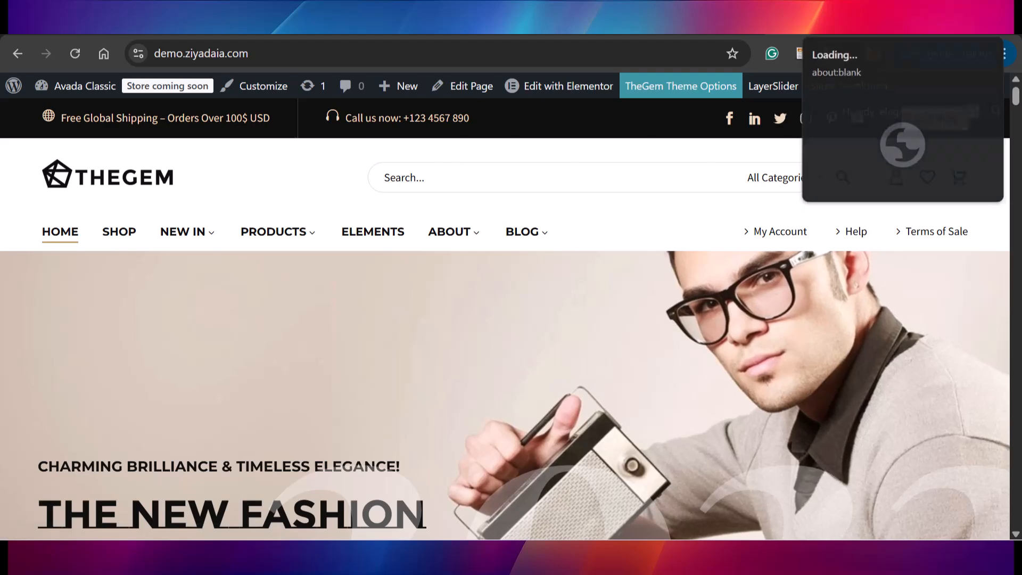
{"action": "left_click", "coordinate": [831, 23]}
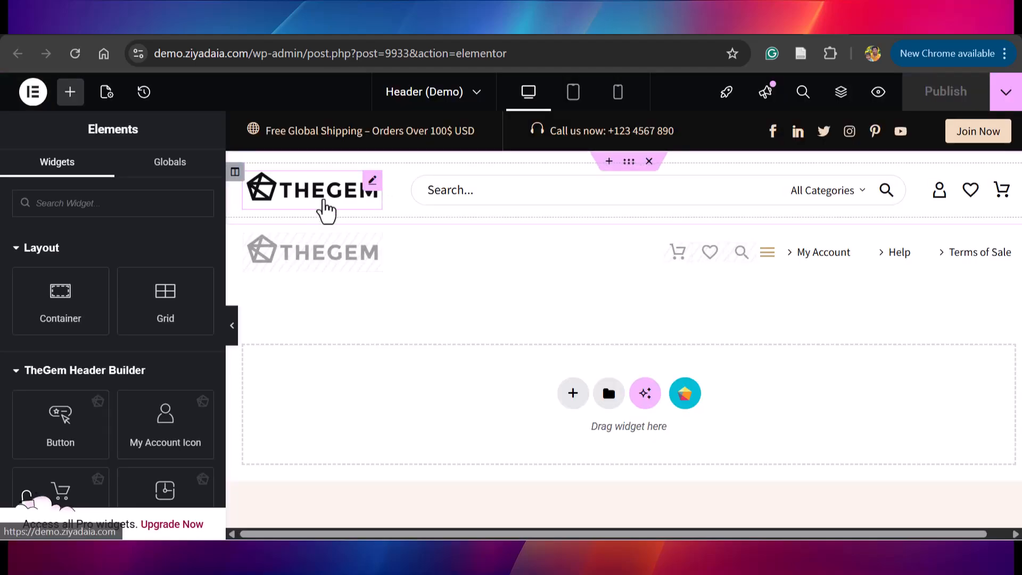
Inspect the settings of the header's logos and the My Account icon.
{"action": "left_click", "coordinate": [320, 199]}
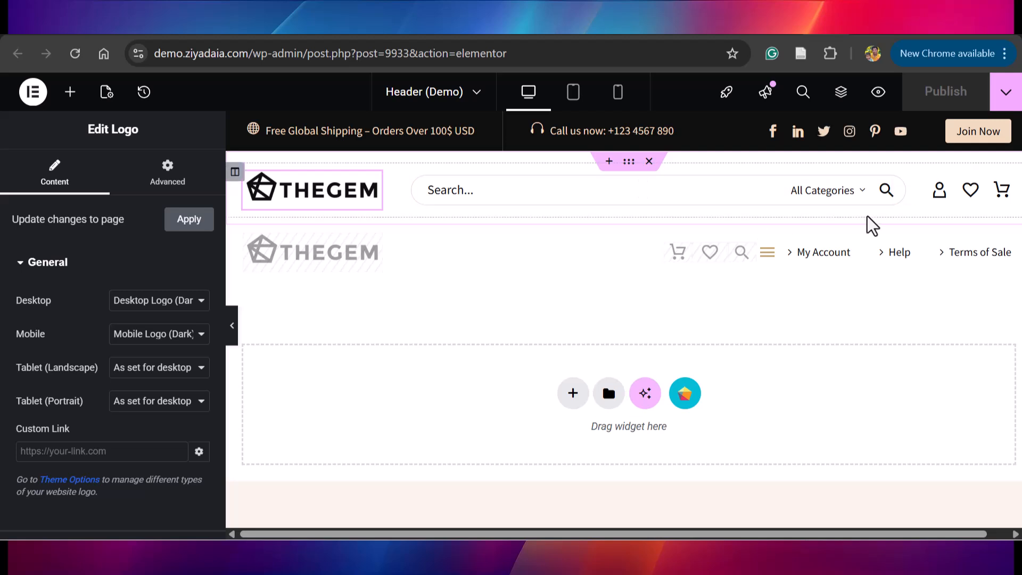
{"action": "left_click", "coordinate": [943, 202]}
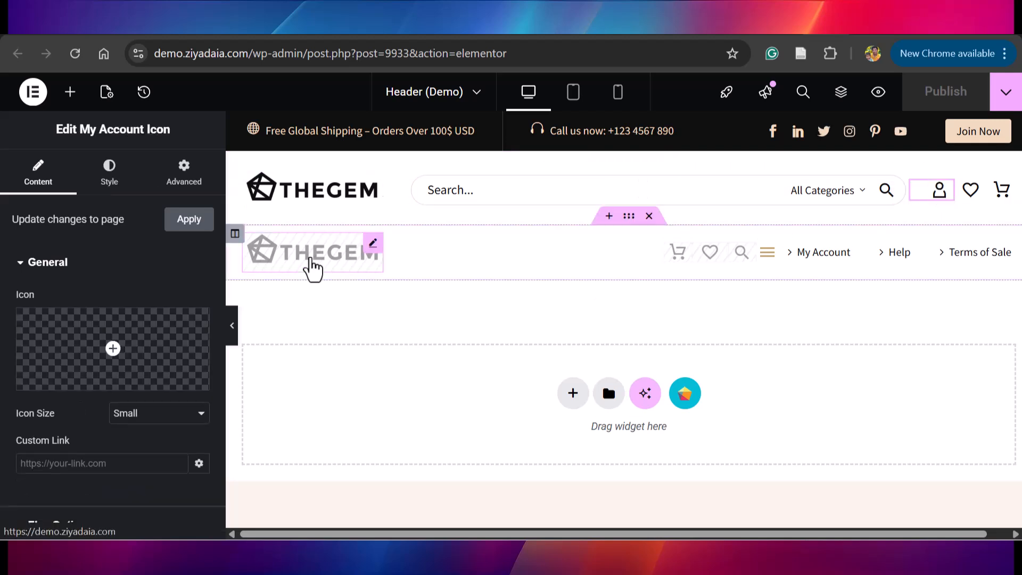
{"action": "left_click", "coordinate": [312, 269]}
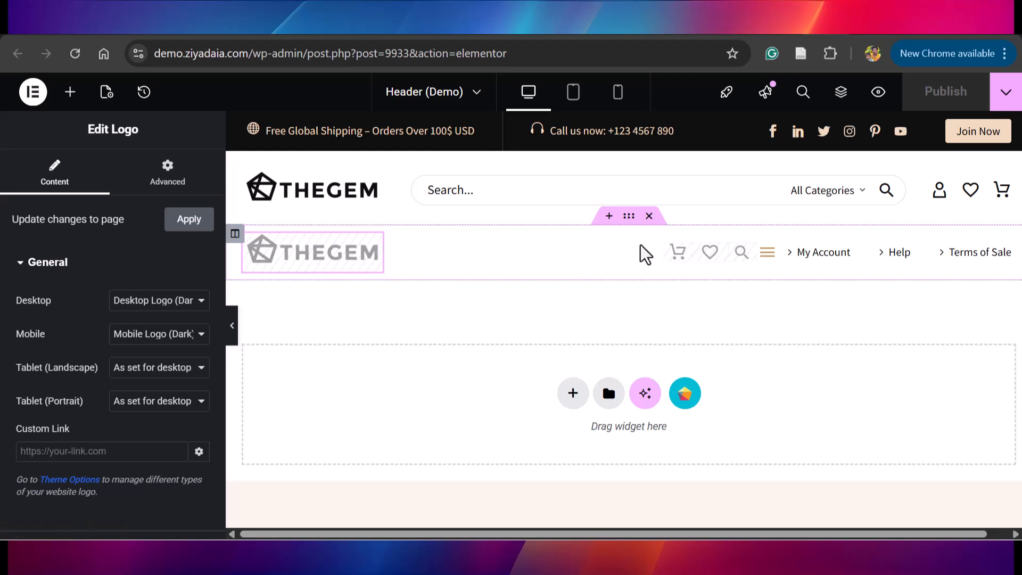
Open the Logo & Identity theme options from the settings of the header's main logo.
{"action": "left_click", "coordinate": [298, 192]}
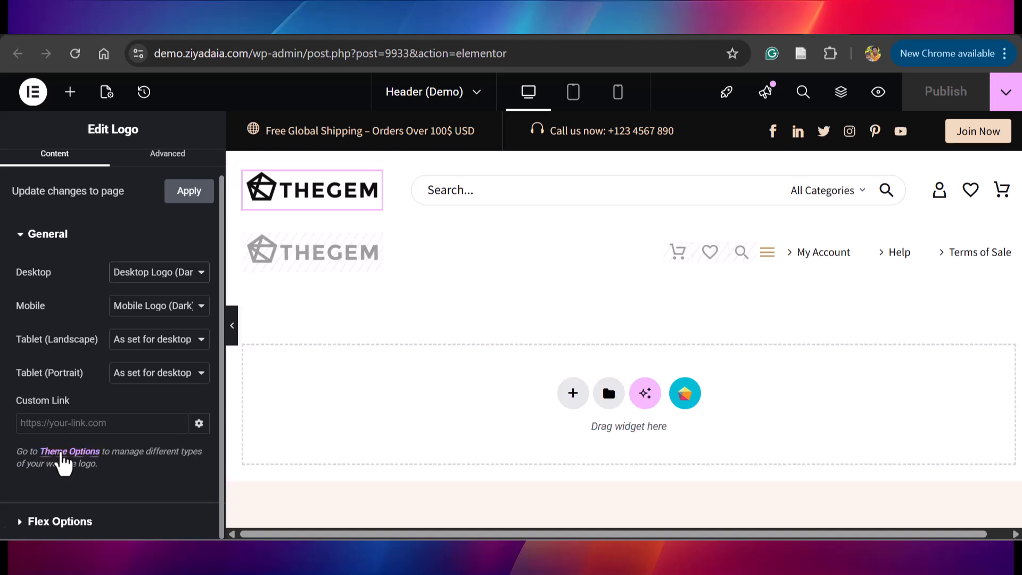
{"action": "left_click", "coordinate": [68, 453]}
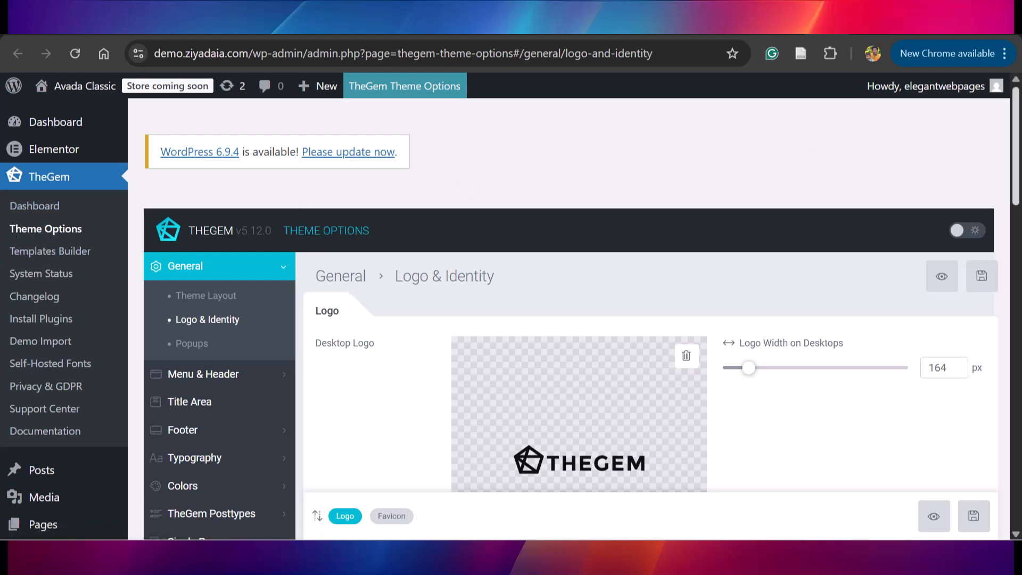
{"action": "scroll", "coordinate": [633, 261], "scroll_direction": "down", "scroll_amount": 2}
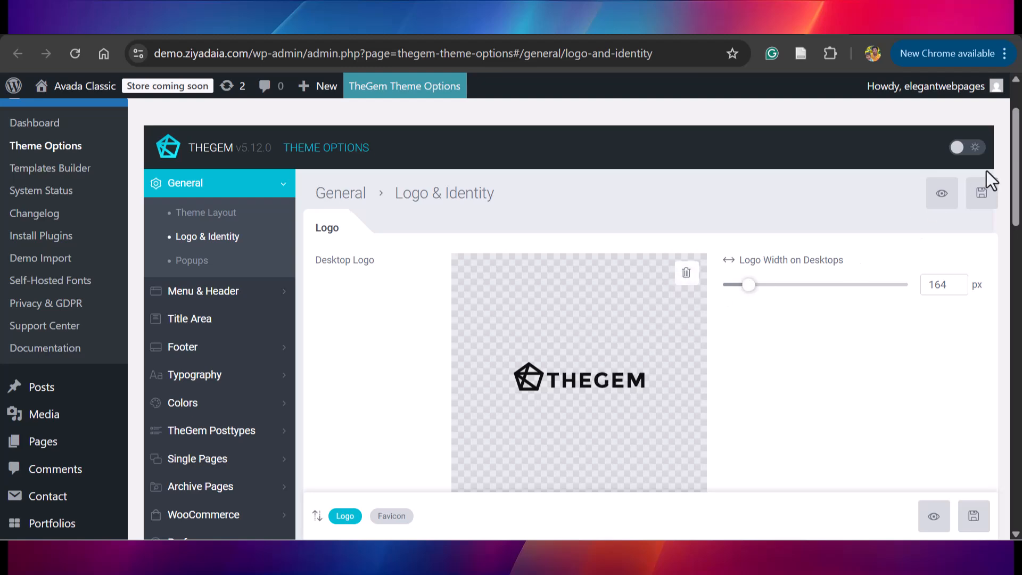
{"action": "scroll", "coordinate": [719, 155], "scroll_direction": "down", "scroll_amount": 1}
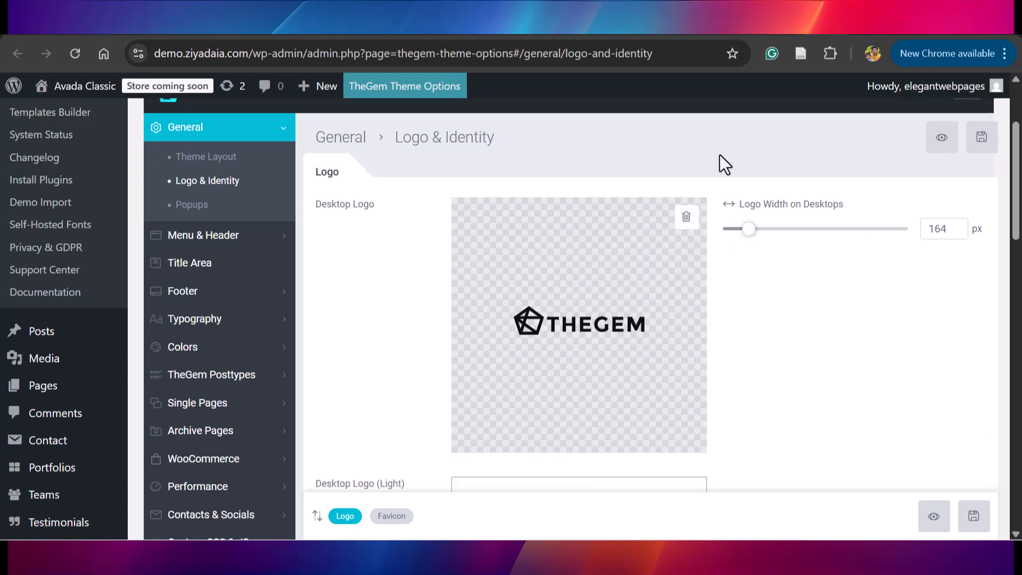
Remove the current Desktop Logo image, open the file upload for a replacement, and close it without choosing a file.
{"action": "left_click", "coordinate": [687, 216]}
{"action": "left_click", "coordinate": [577, 334]}
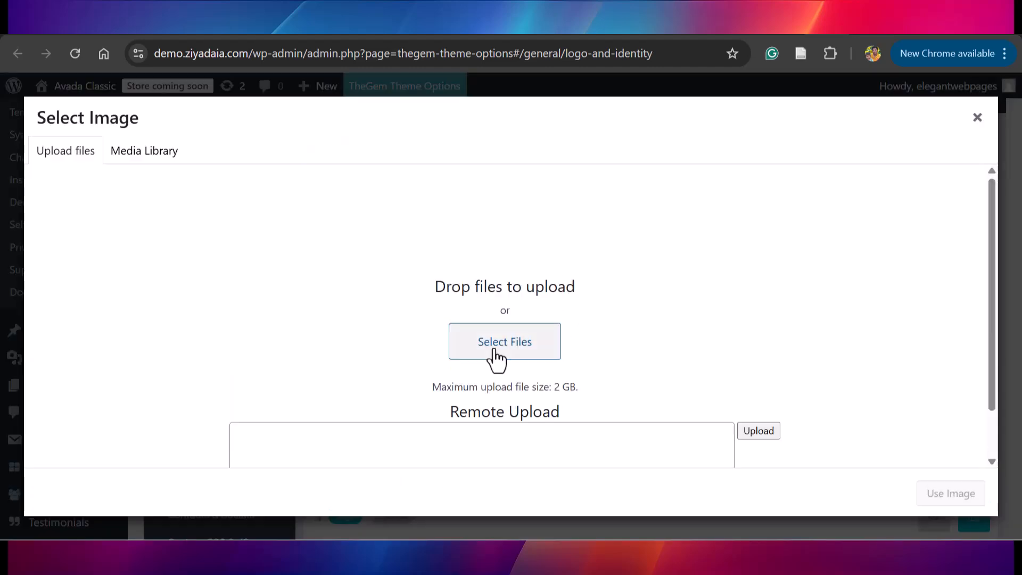
{"action": "left_click", "coordinate": [494, 353]}
{"action": "left_click", "coordinate": [485, 22]}
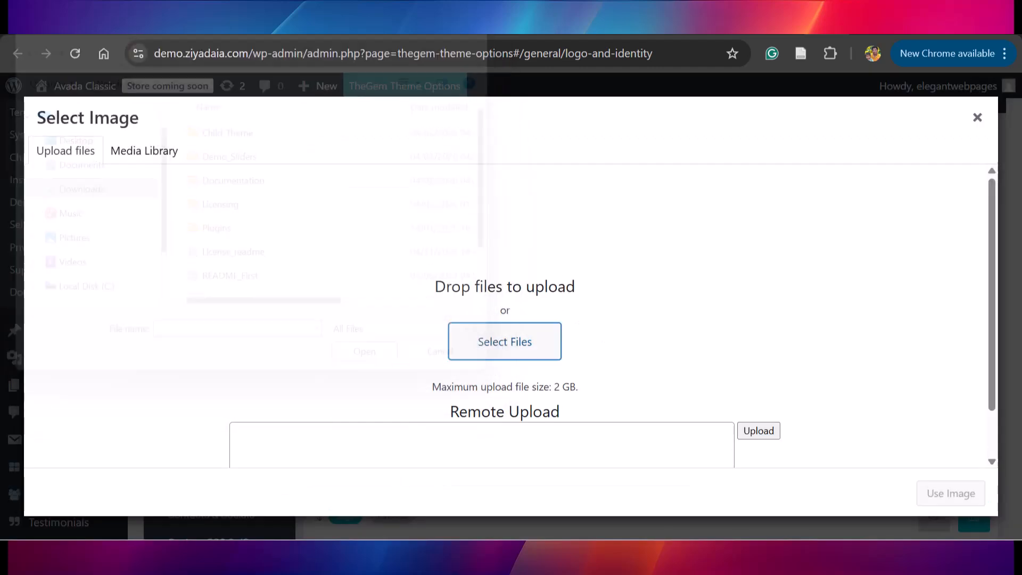
{"action": "left_click", "coordinate": [979, 118]}
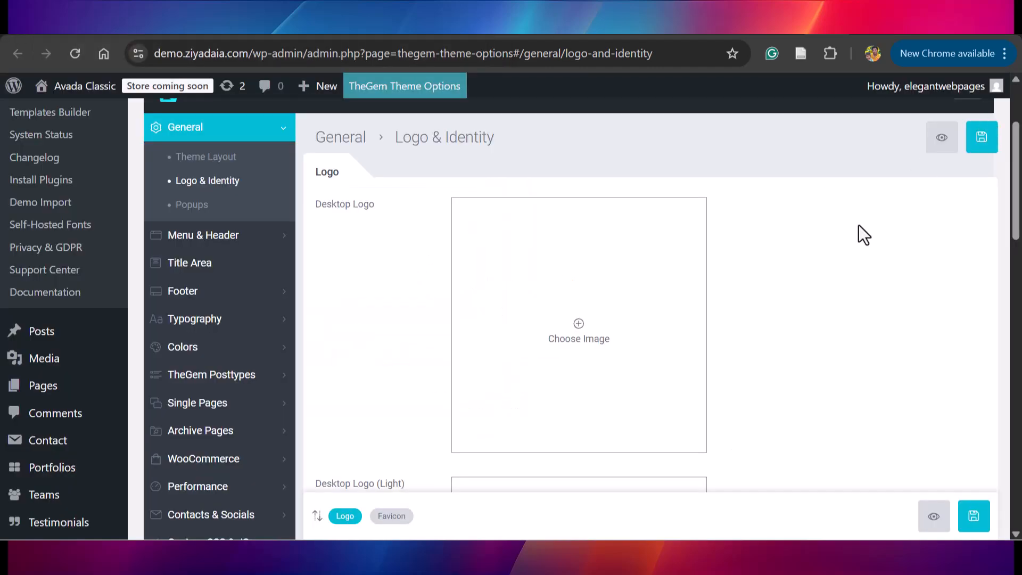
Set the Header Builder template to Header sticky (Demo) (ID = 9935) in the Menu & Header layout options.
{"action": "left_click", "coordinate": [221, 235]}
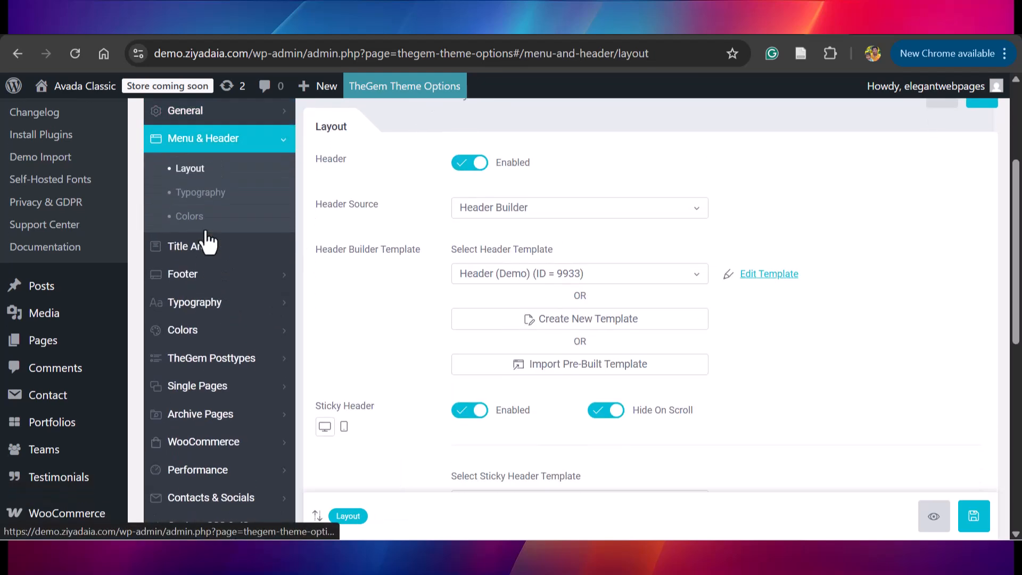
{"action": "left_click", "coordinate": [604, 211]}
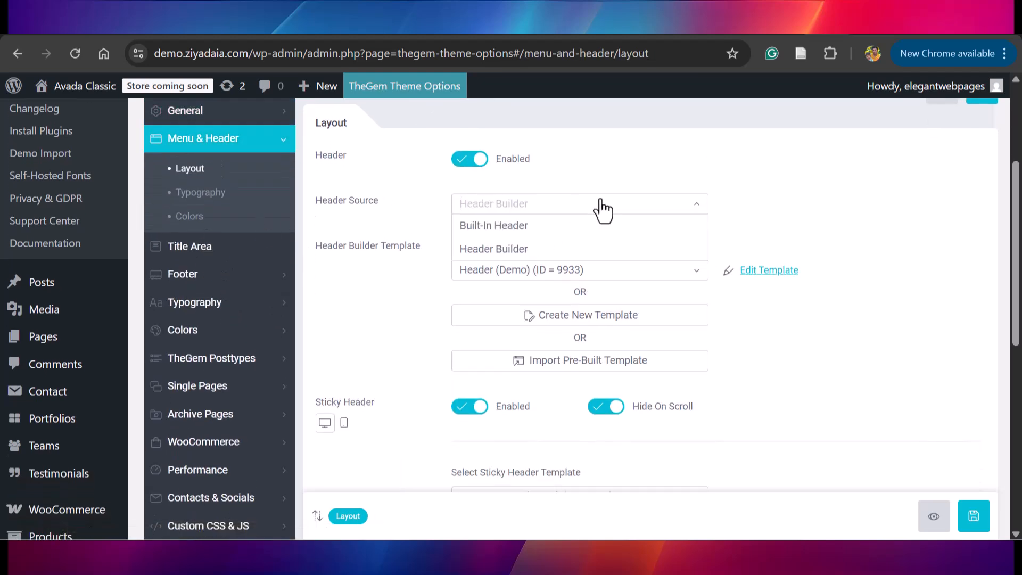
{"action": "left_click", "coordinate": [603, 210]}
{"action": "left_click", "coordinate": [608, 274]}
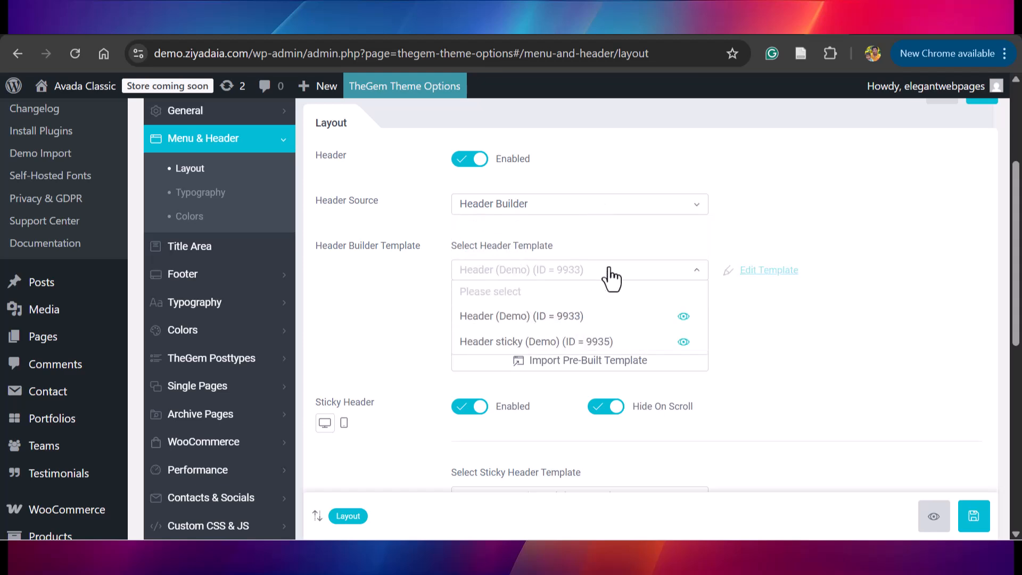
{"action": "left_click", "coordinate": [508, 343]}
{"action": "scroll", "coordinate": [1016, 255], "scroll_direction": "up", "scroll_amount": 2}
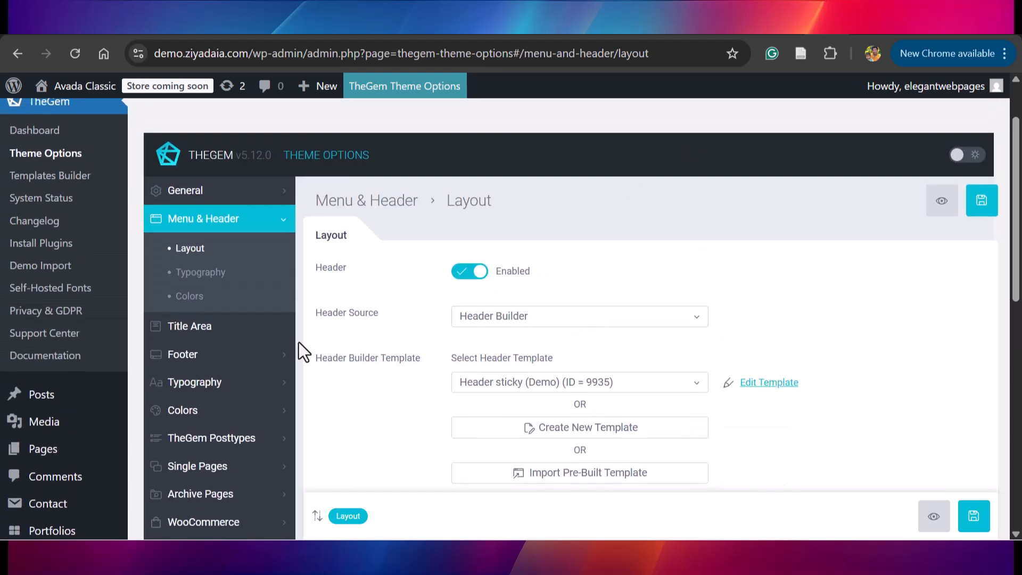
Enable the Footer Widget Area in the footer layout options and save the theme options.
{"action": "left_click", "coordinate": [190, 356]}
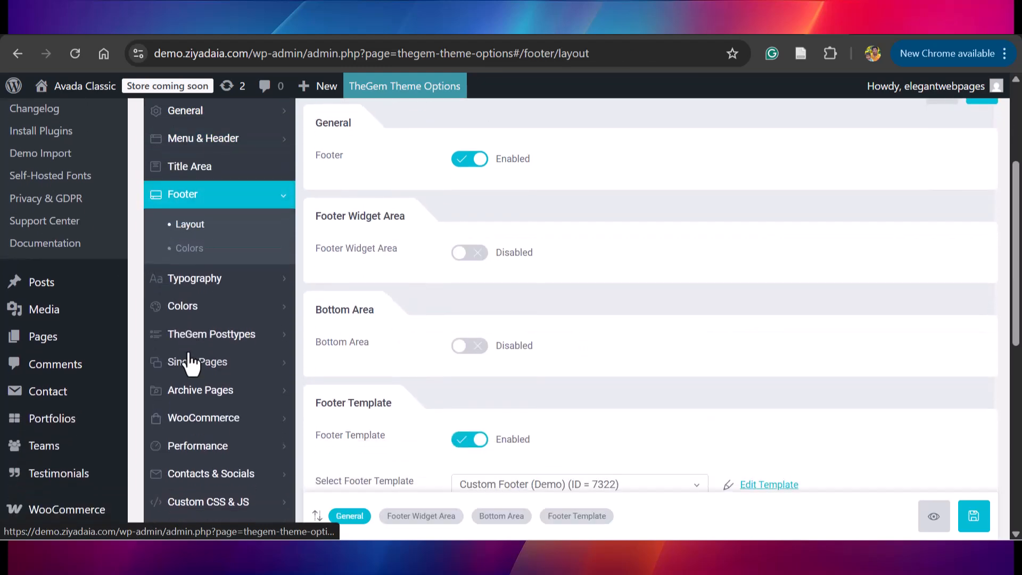
{"action": "left_click", "coordinate": [477, 257]}
{"action": "scroll", "coordinate": [879, 250], "scroll_direction": "down", "scroll_amount": 4}
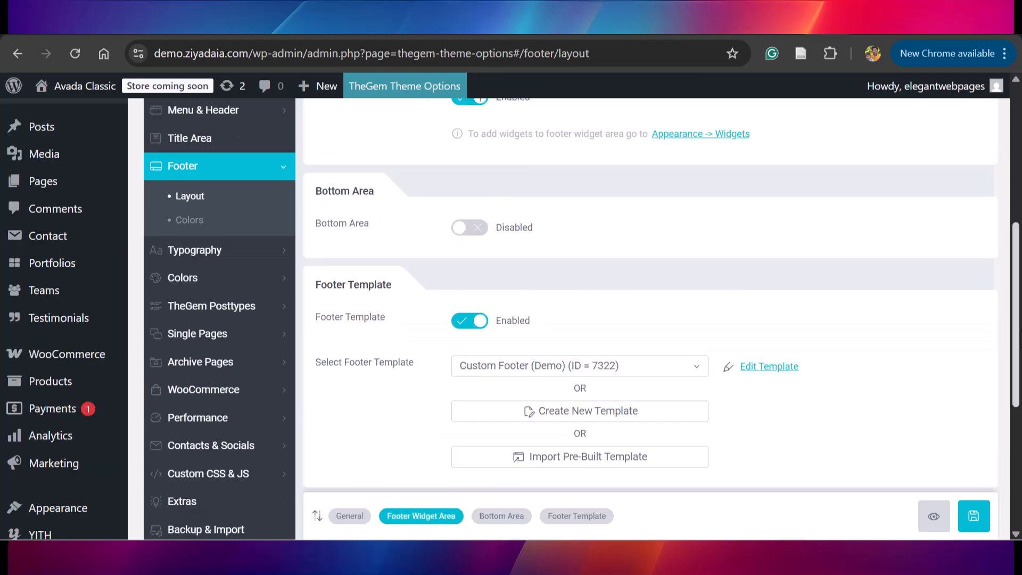
{"action": "left_click", "coordinate": [690, 329]}
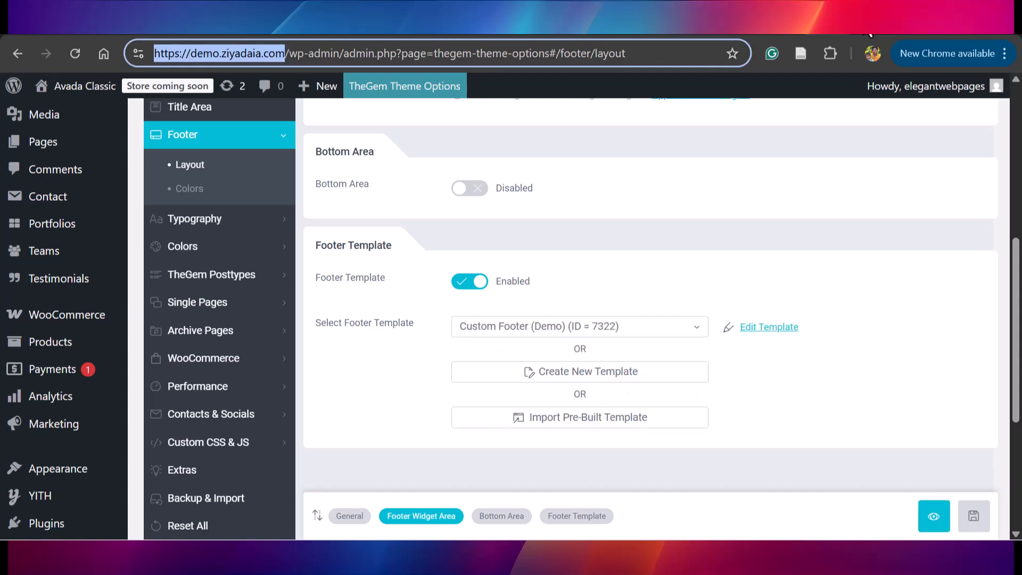
Return to the live home page and open its Custom Footer (Demo) template for editing with Elementor.
{"action": "key", "text": "ctrl+t"}
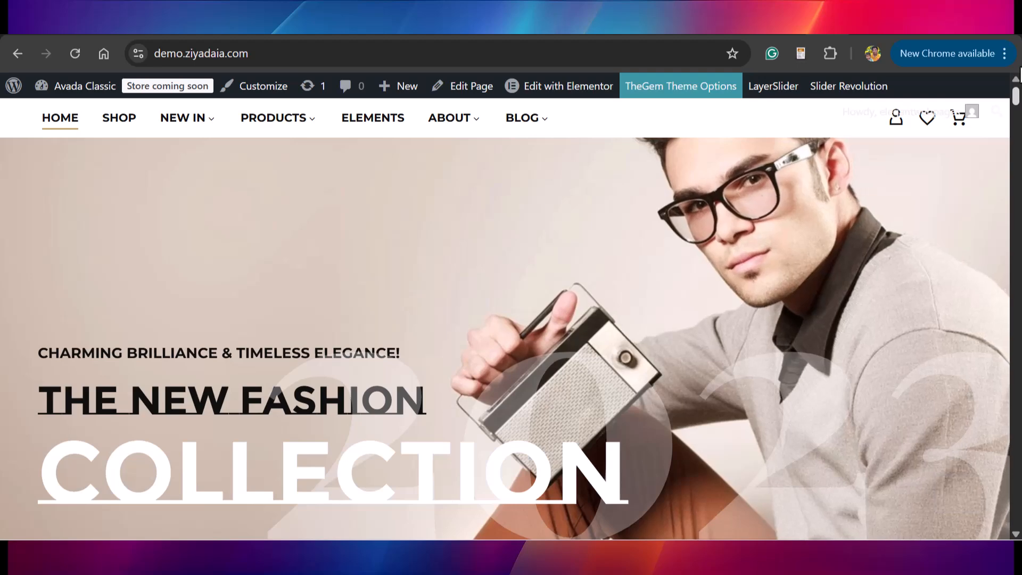
{"action": "mouse_move", "coordinate": [532, 95]}
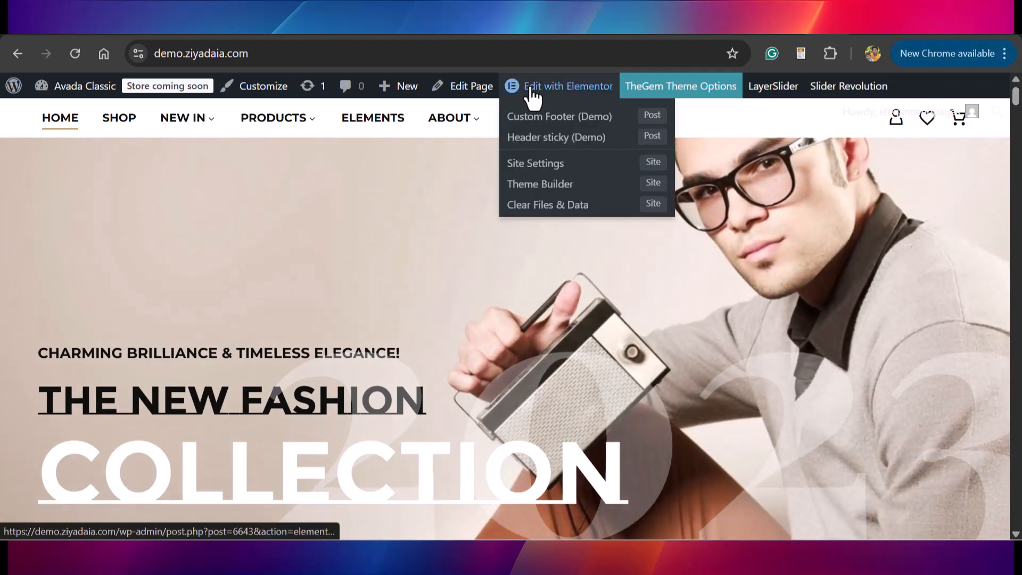
{"action": "left_click", "coordinate": [549, 120]}
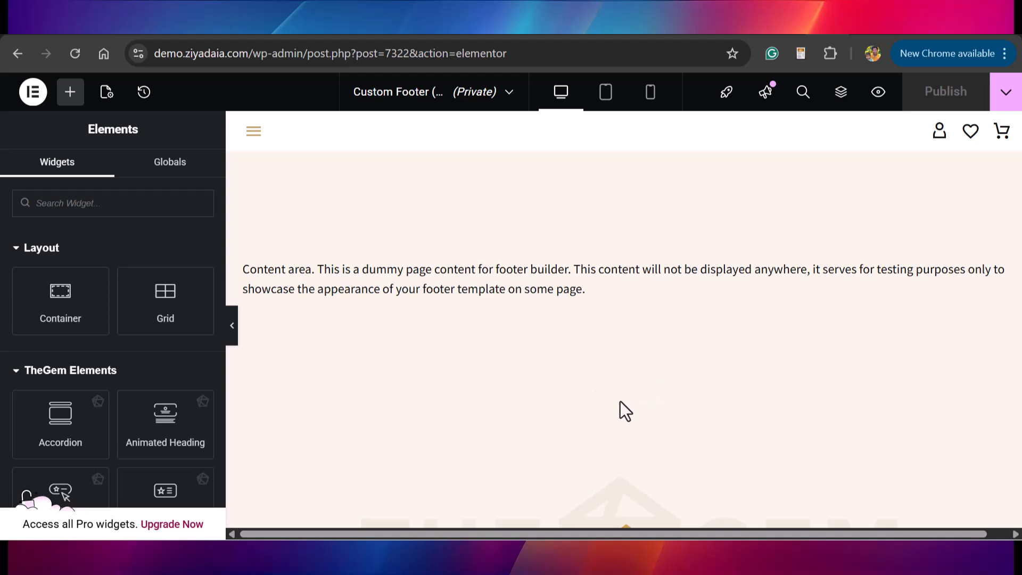
Add a new section above the existing footer and browse the Footers category of TheGem Blocks for it.
{"action": "left_click", "coordinate": [610, 393]}
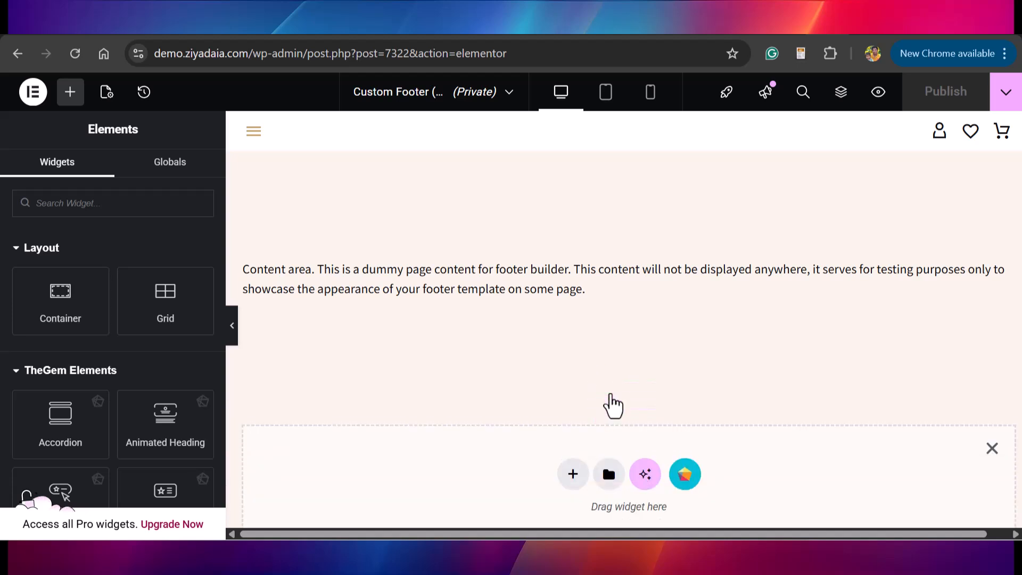
{"action": "left_click", "coordinate": [686, 475]}
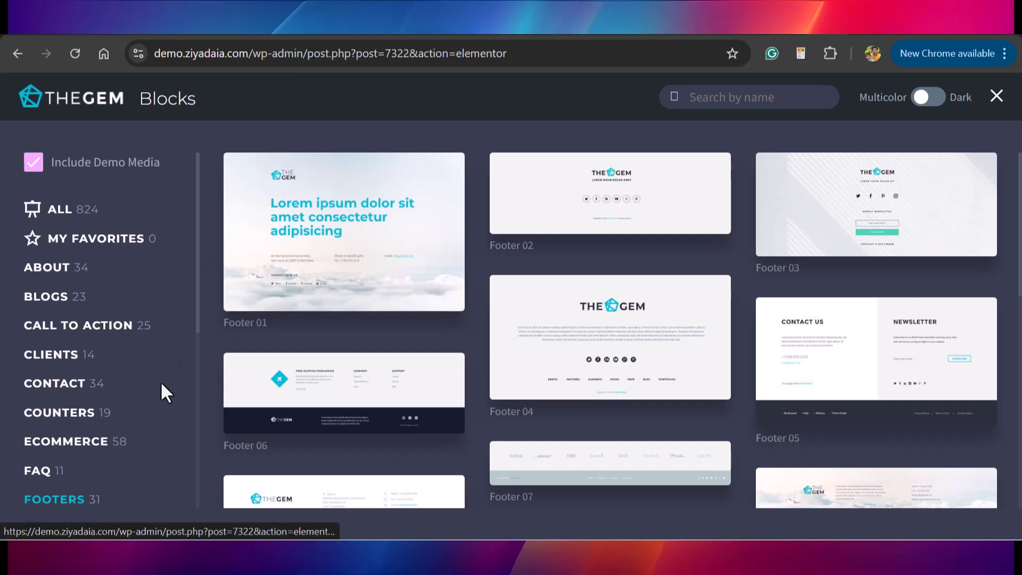
{"action": "mouse_move", "coordinate": [952, 259]}
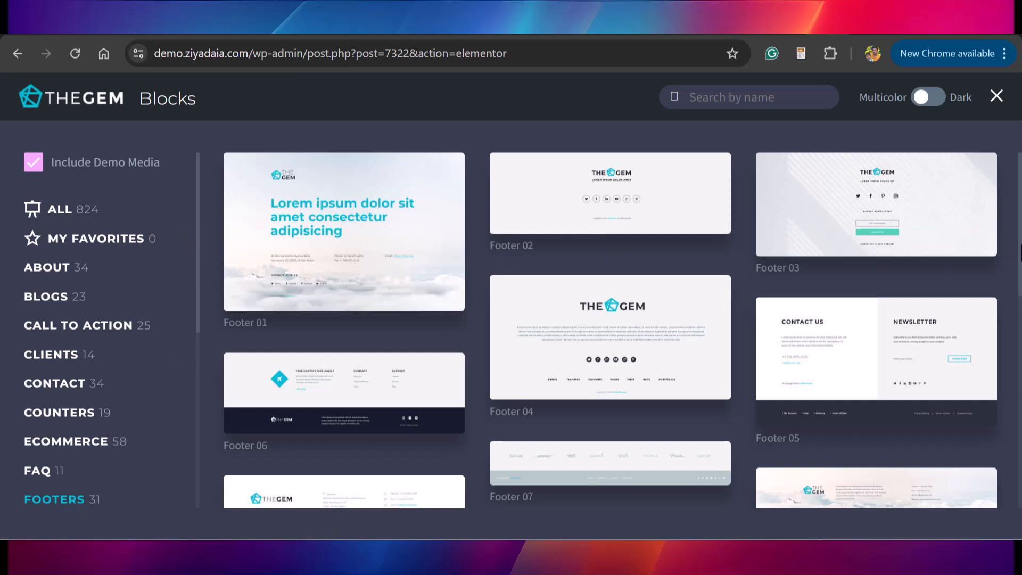
{"action": "scroll", "coordinate": [948, 319], "scroll_direction": "down", "scroll_amount": 3}
{"action": "mouse_move", "coordinate": [948, 350]}
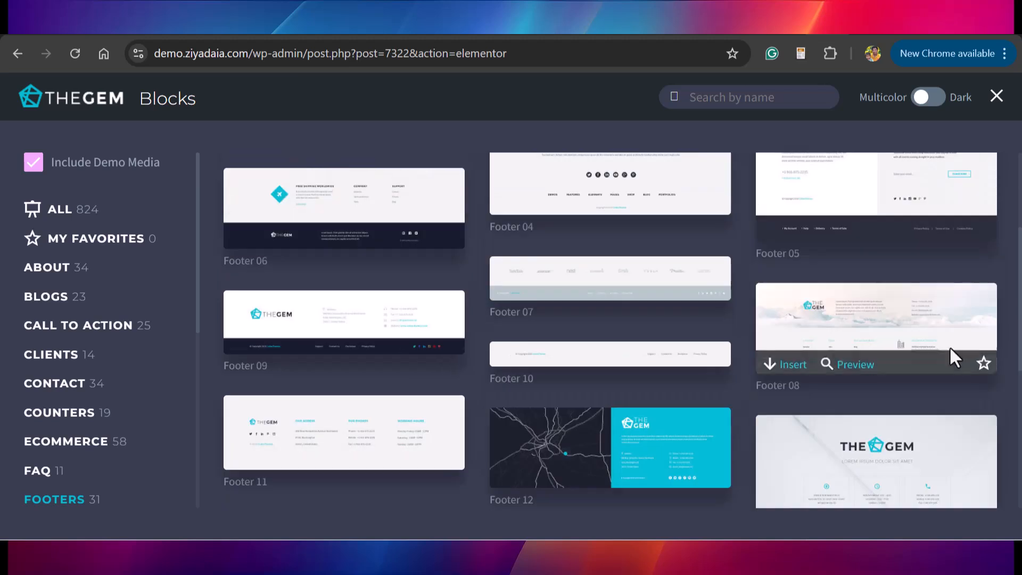
Preview the whole Footer 08 block and insert it into the footer template.
{"action": "left_click", "coordinate": [854, 362]}
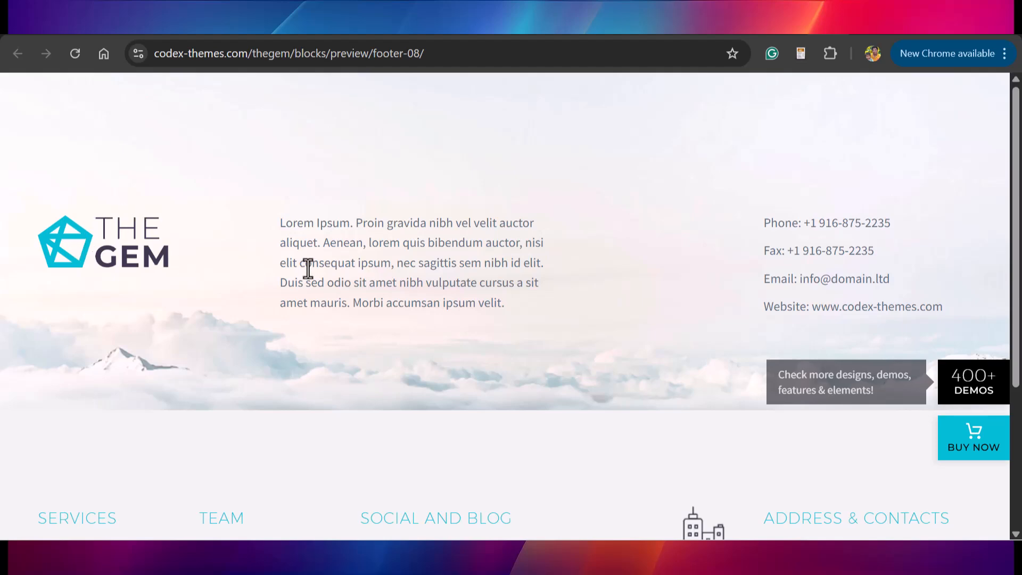
{"action": "scroll", "coordinate": [961, 303], "scroll_direction": "down", "scroll_amount": 4}
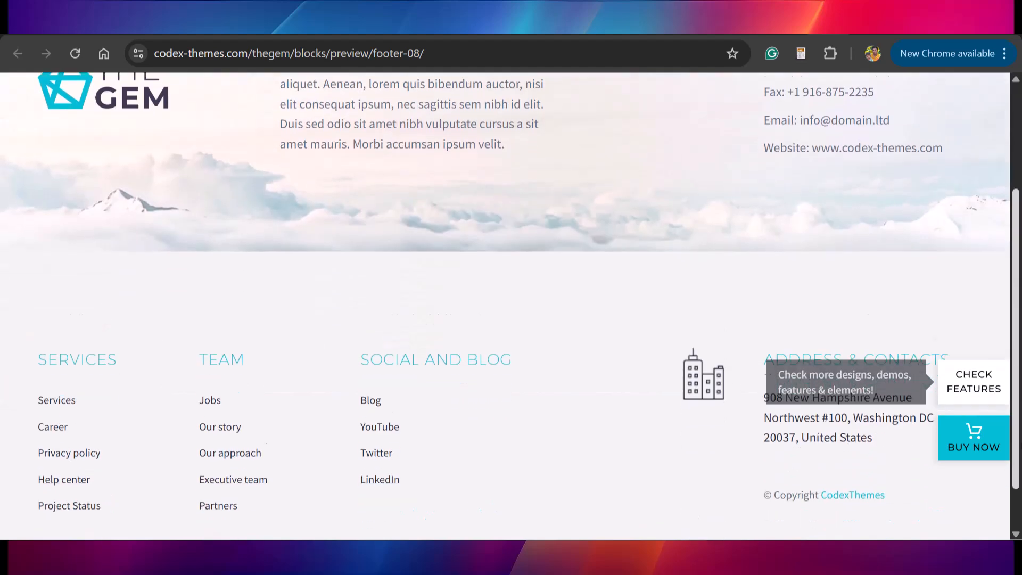
{"action": "scroll", "coordinate": [505, 306], "scroll_direction": "up", "scroll_amount": 4}
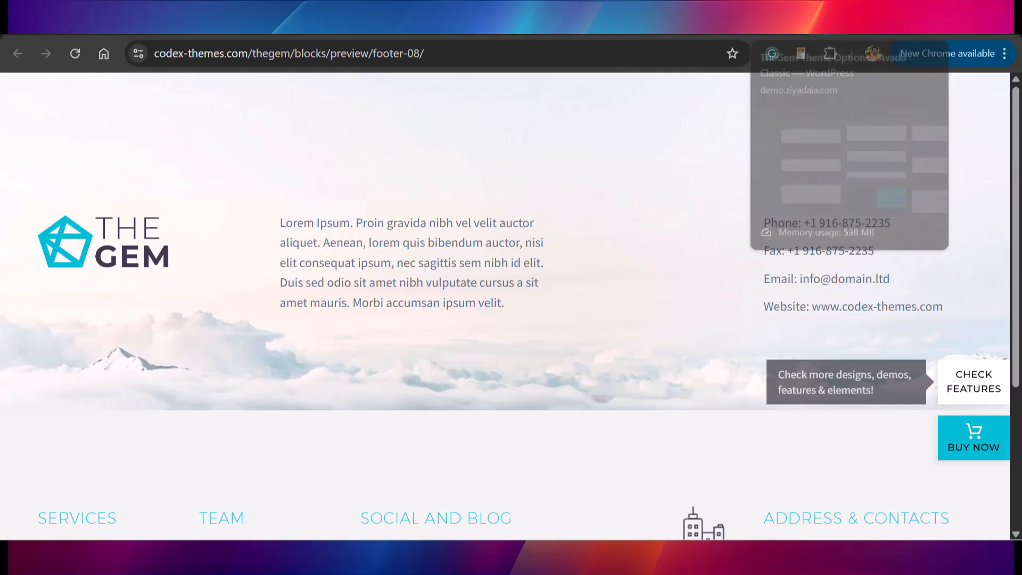
{"action": "left_click", "coordinate": [772, 22]}
{"action": "left_click", "coordinate": [787, 362]}
Delete the THE GEM logo section from the old footer below the inserted block.
{"action": "left_click_drag", "start_coordinate": [1017, 229], "coordinate": [1020, 384]}
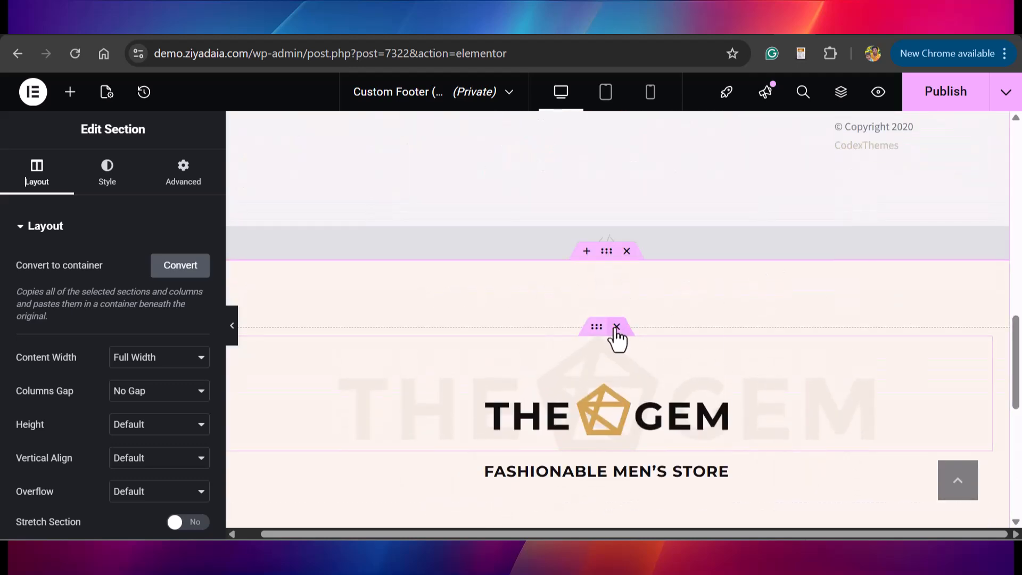
{"action": "left_click", "coordinate": [617, 327]}
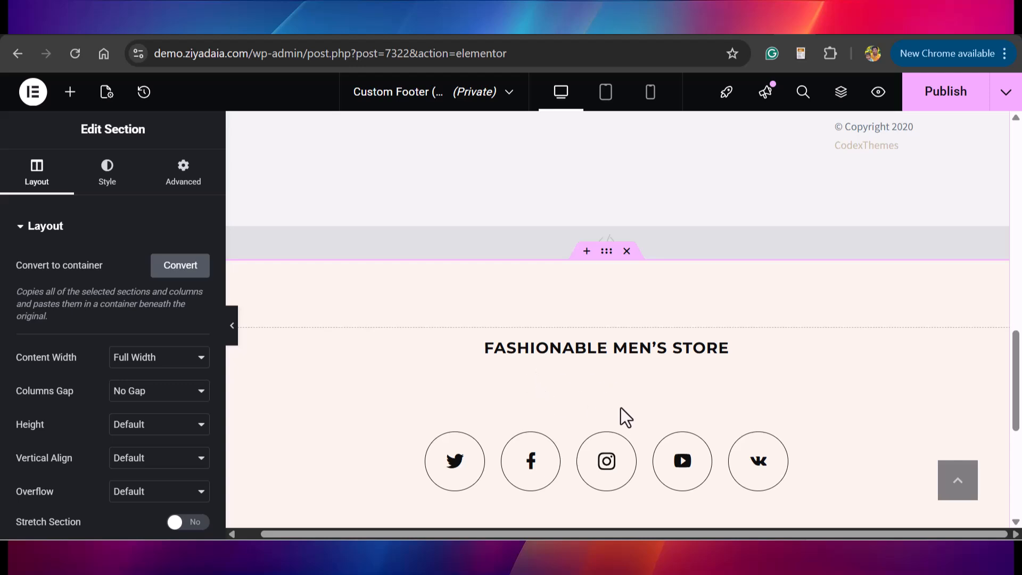
{"action": "left_click_drag", "start_coordinate": [1018, 377], "coordinate": [1019, 425]}
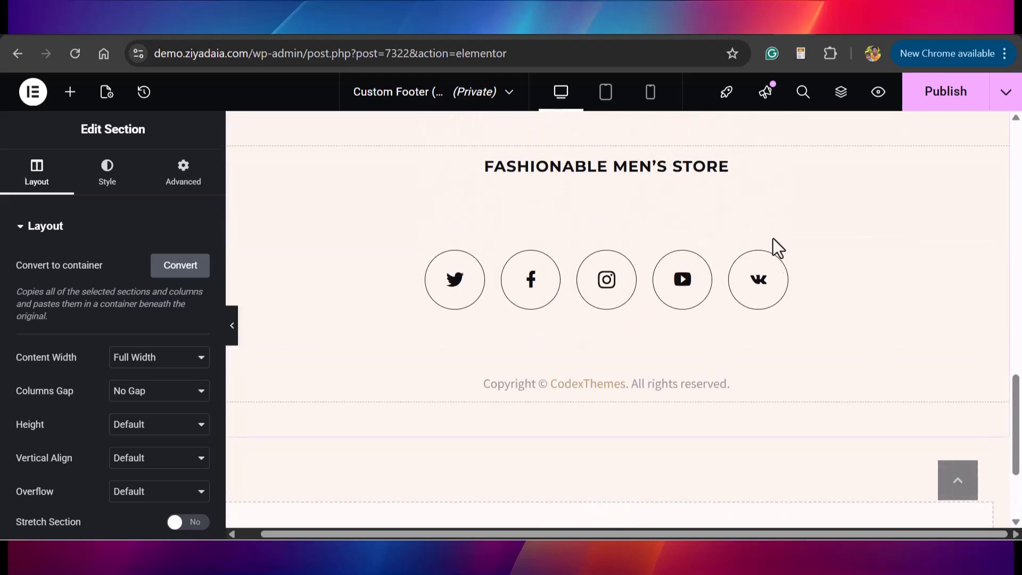
{"action": "scroll", "coordinate": [589, 204], "scroll_direction": "up", "scroll_amount": 3}
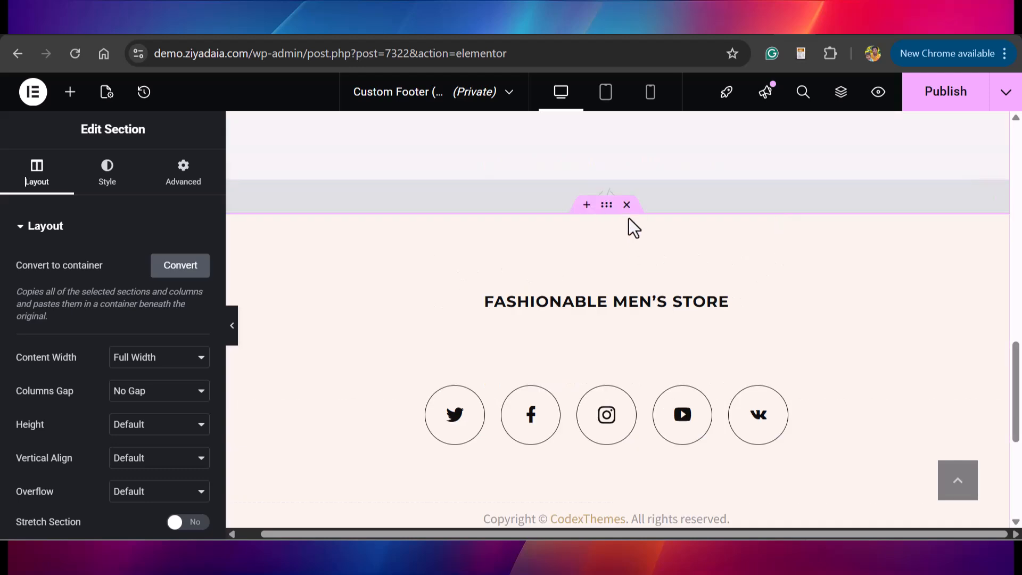
Select the "© Copyright 2020" text of the new footer block for editing and publish the footer template.
{"action": "scroll", "coordinate": [629, 221], "scroll_direction": "up", "scroll_amount": 4}
{"action": "left_click", "coordinate": [865, 272]}
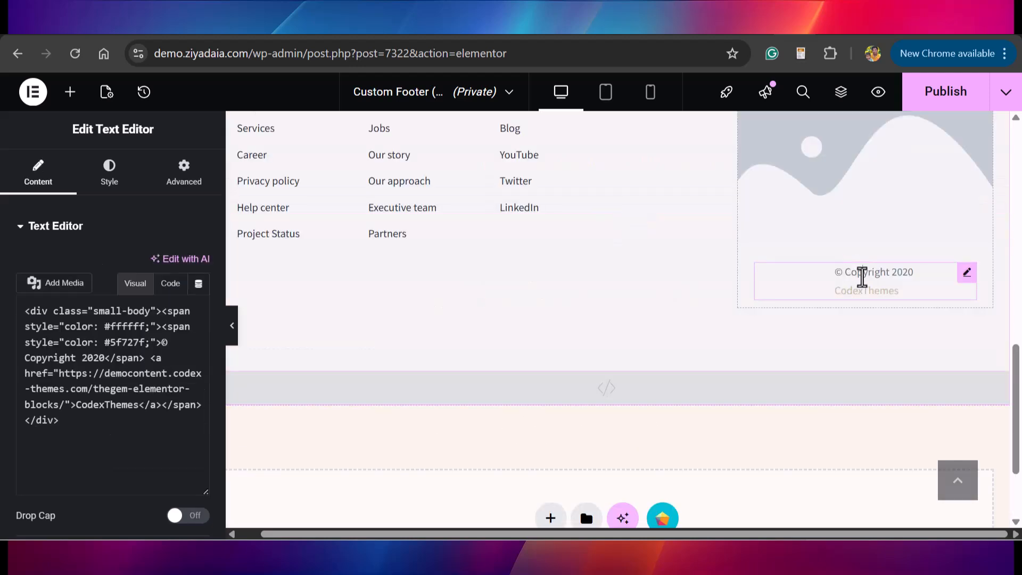
{"action": "left_click_drag", "start_coordinate": [87, 446], "coordinate": [24, 438]}
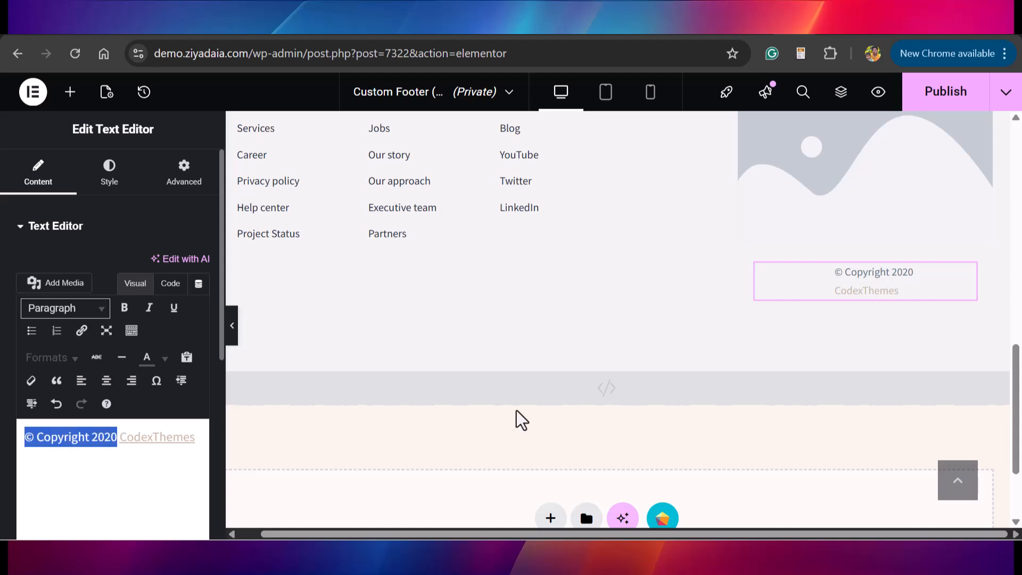
{"action": "left_click", "coordinate": [925, 101]}
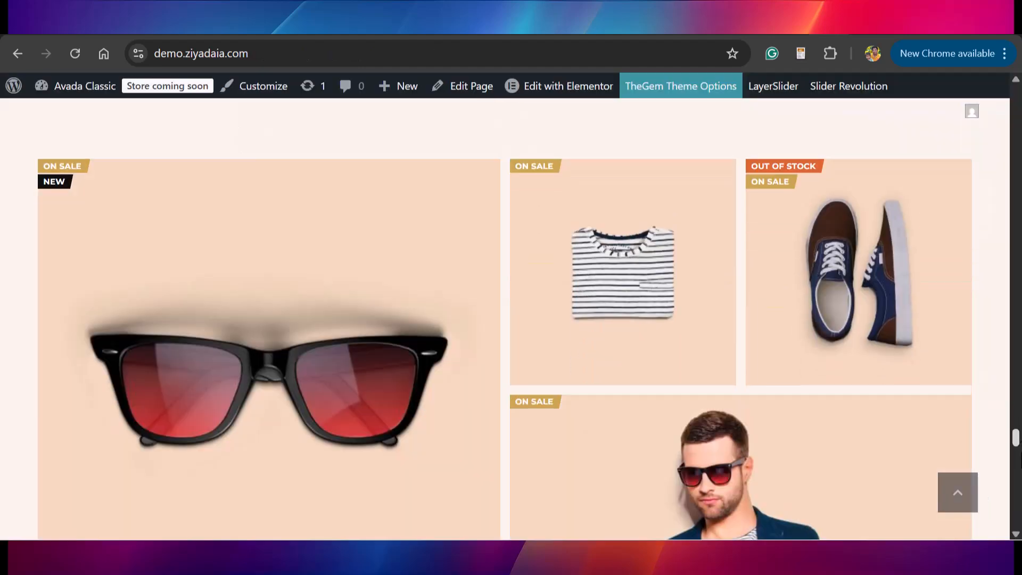
Check the new footer on the live home page and open that page for editing with Elementor.
{"action": "scroll", "coordinate": [506, 320], "scroll_direction": "down", "scroll_amount": 5}
{"action": "scroll", "coordinate": [506, 320], "scroll_direction": "down", "scroll_amount": 15}
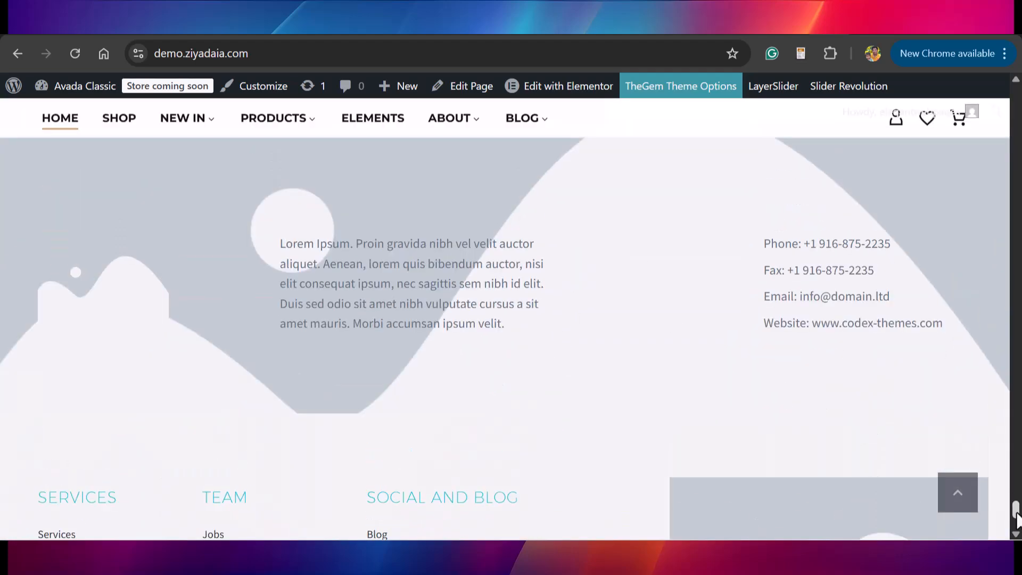
{"action": "left_click_drag", "start_coordinate": [1017, 514], "coordinate": [1016, 99]}
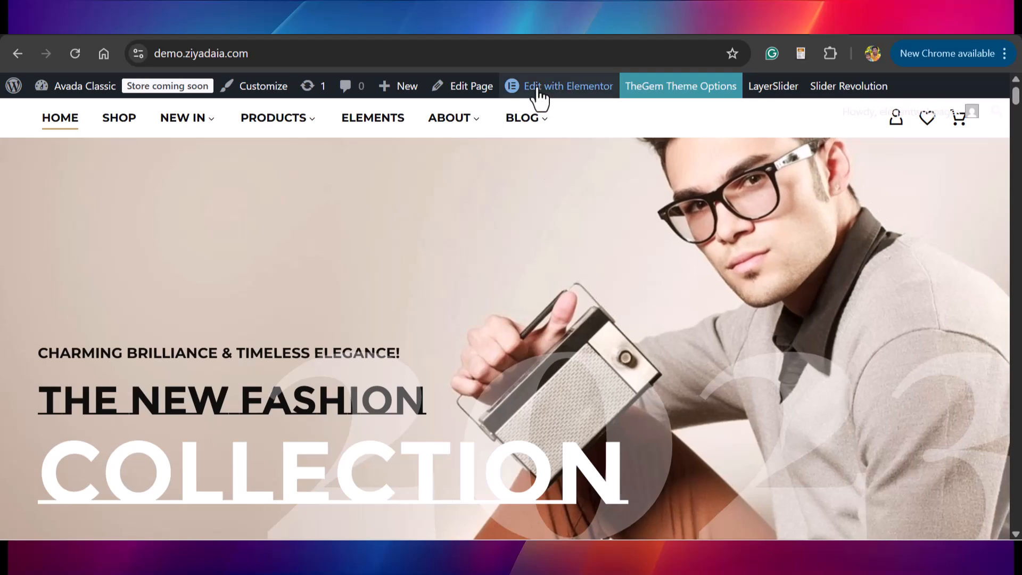
{"action": "mouse_move", "coordinate": [554, 96]}
{"action": "left_click", "coordinate": [563, 94]}
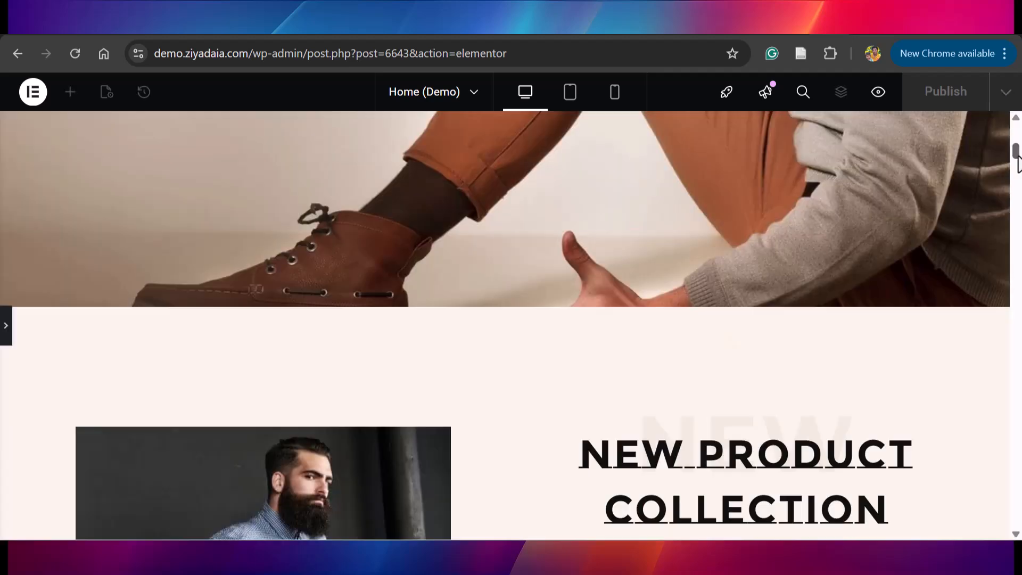
Append " s" to the NEW PRODUCT COLLECTION heading and select the man's photo beside it.
{"action": "left_click_drag", "start_coordinate": [1019, 155], "coordinate": [1019, 161]}
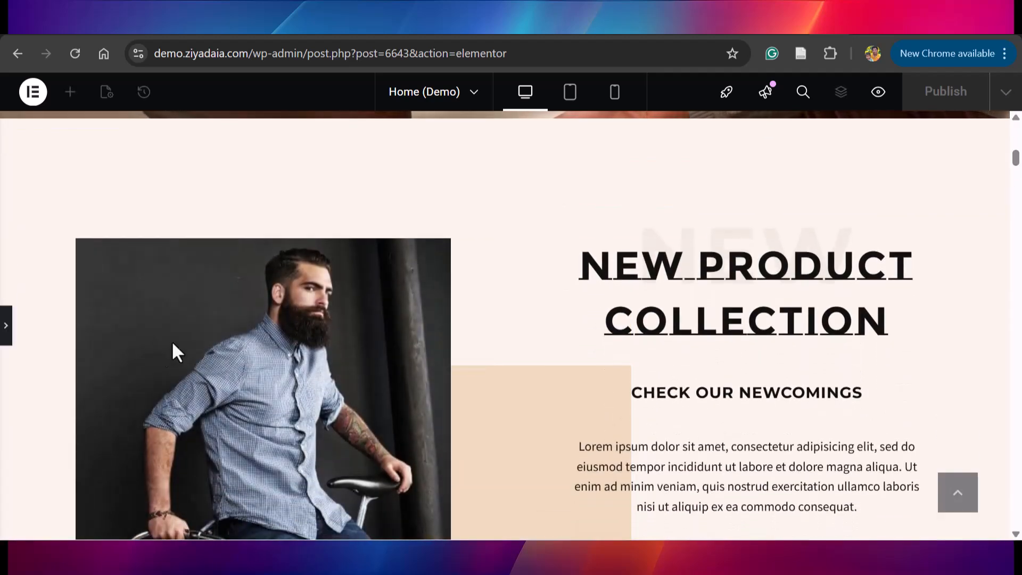
{"action": "left_click", "coordinate": [7, 335]}
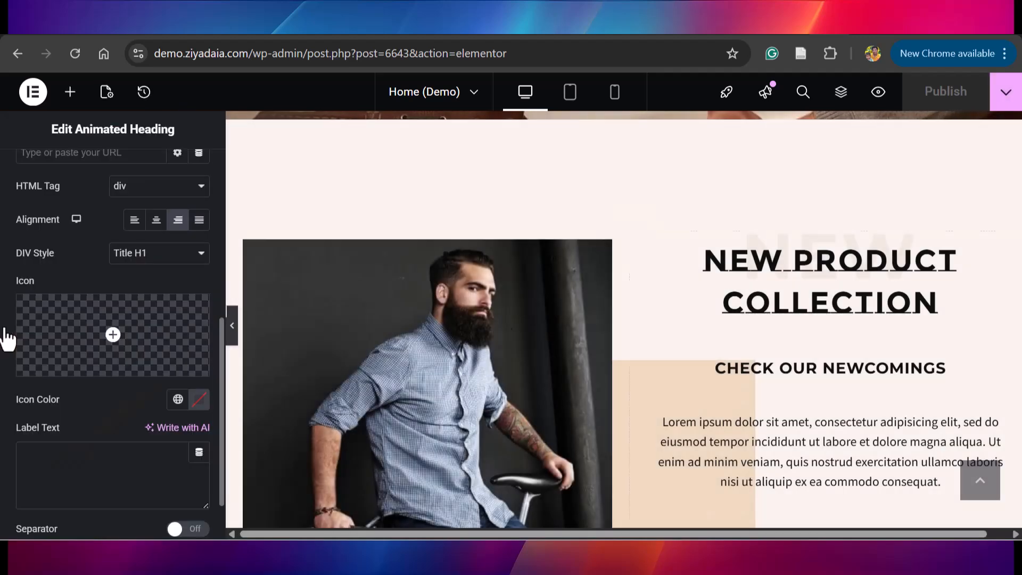
{"action": "left_click", "coordinate": [996, 249]}
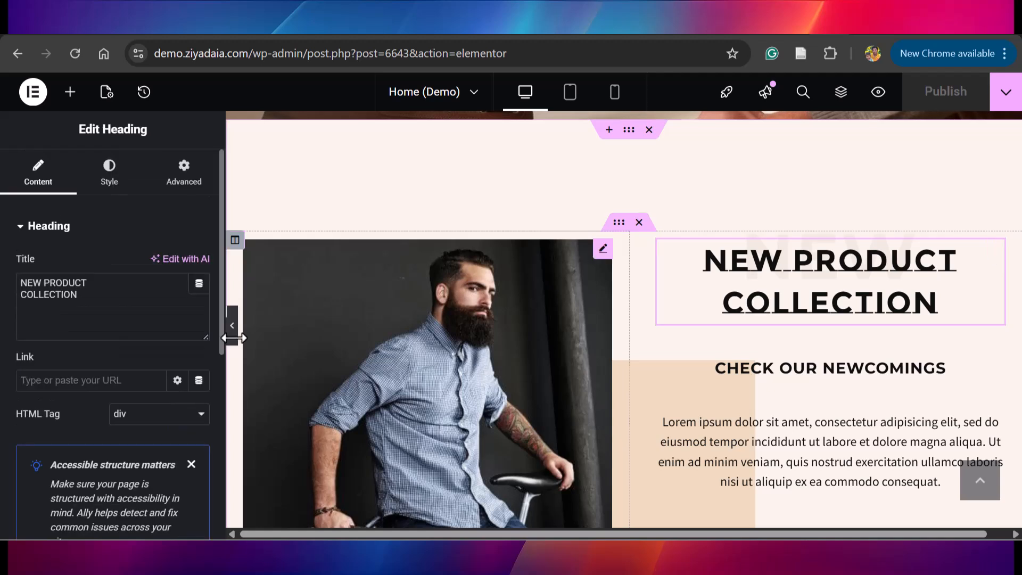
{"action": "left_click", "coordinate": [941, 298]}
{"action": "type", "text": "s"}
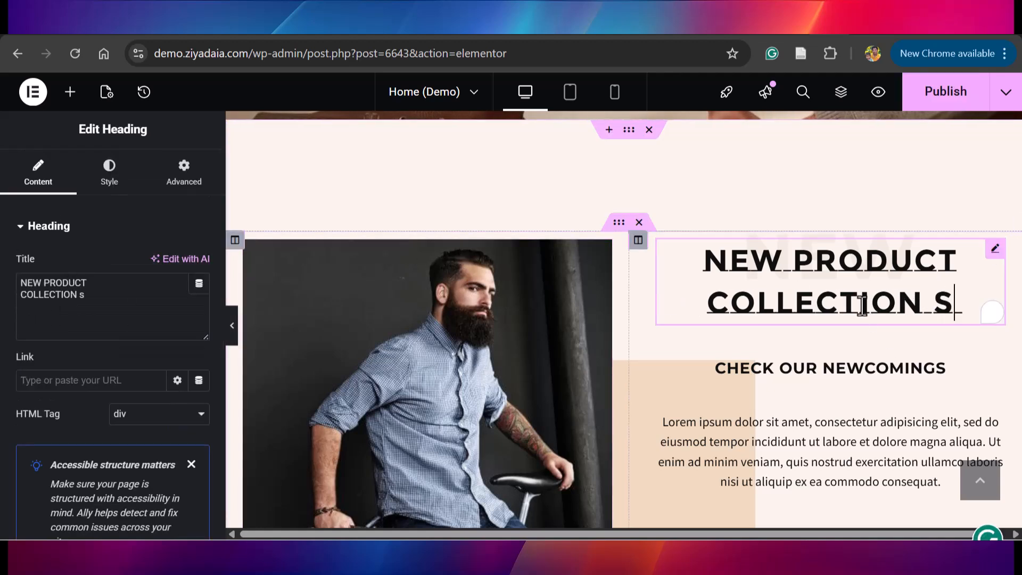
{"action": "left_click", "coordinate": [349, 303]}
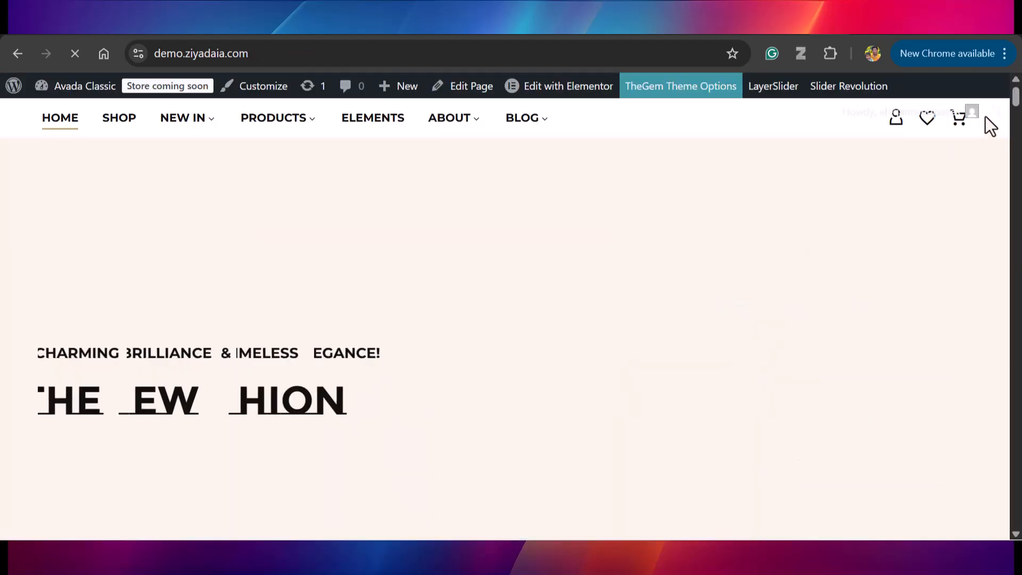
Look over the live home page and examine the list of all products in the WordPress dashboard.
{"action": "scroll", "coordinate": [505, 319], "scroll_direction": "down", "scroll_amount": 15}
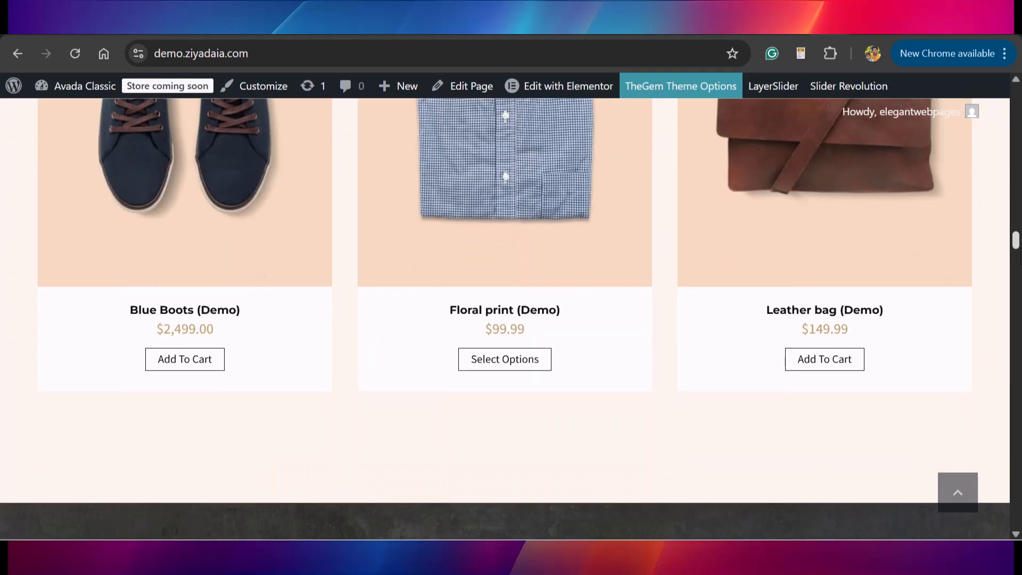
{"action": "left_click_drag", "start_coordinate": [1020, 248], "coordinate": [1021, 96]}
{"action": "mouse_move", "coordinate": [72, 91]}
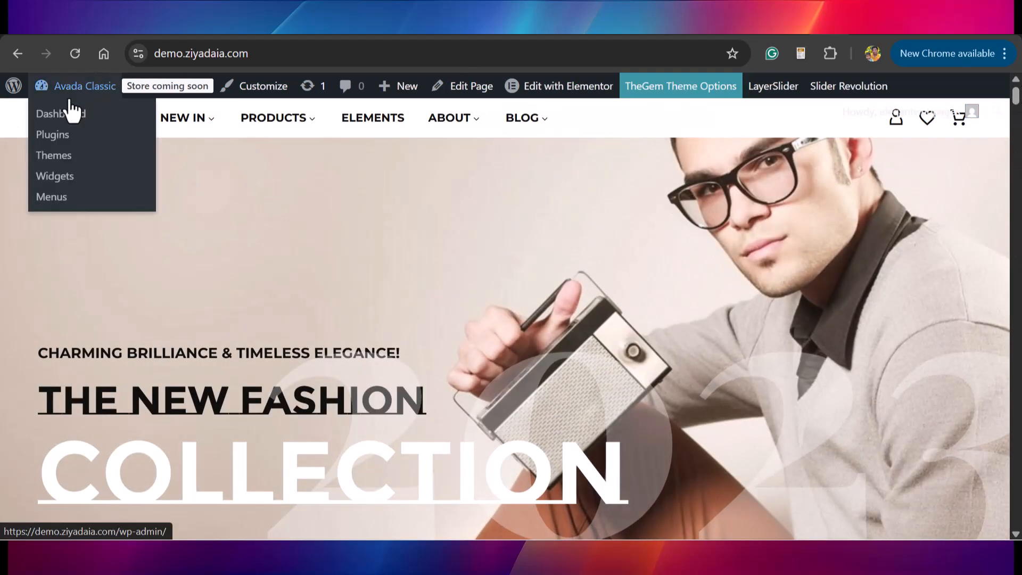
{"action": "left_click", "coordinate": [56, 109]}
{"action": "mouse_move", "coordinate": [37, 323]}
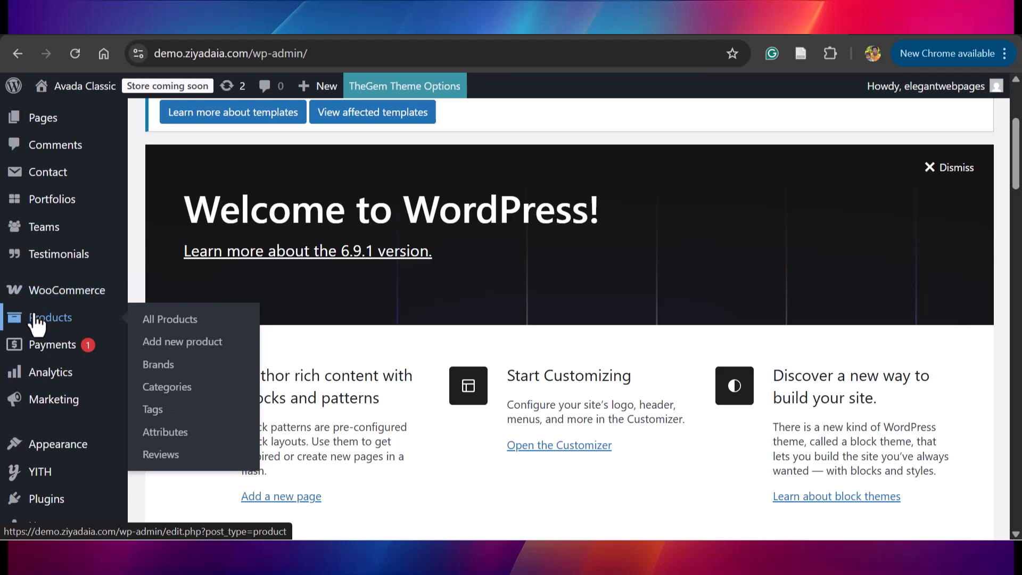
{"action": "left_click", "coordinate": [169, 325]}
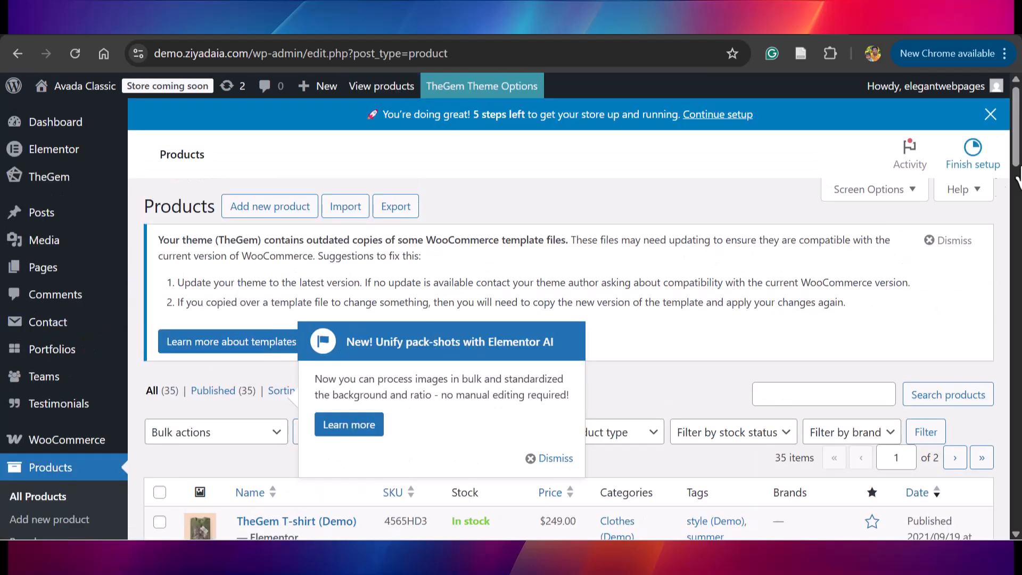
{"action": "scroll", "coordinate": [557, 406], "scroll_direction": "down", "scroll_amount": 1}
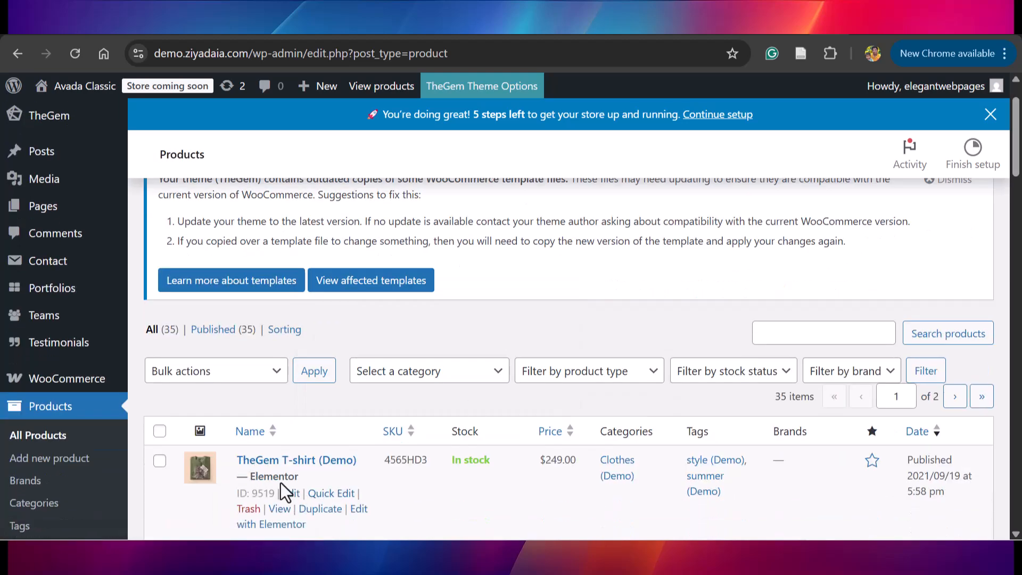
{"action": "scroll", "coordinate": [1018, 159], "scroll_direction": "up", "scroll_amount": 1}
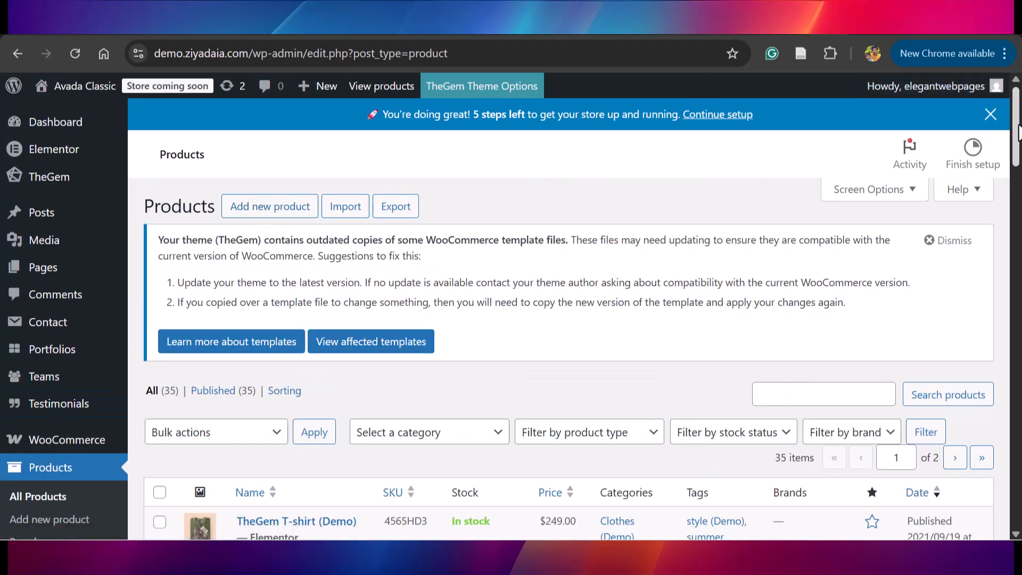
{"action": "scroll", "coordinate": [1018, 133], "scroll_direction": "down", "scroll_amount": 2}
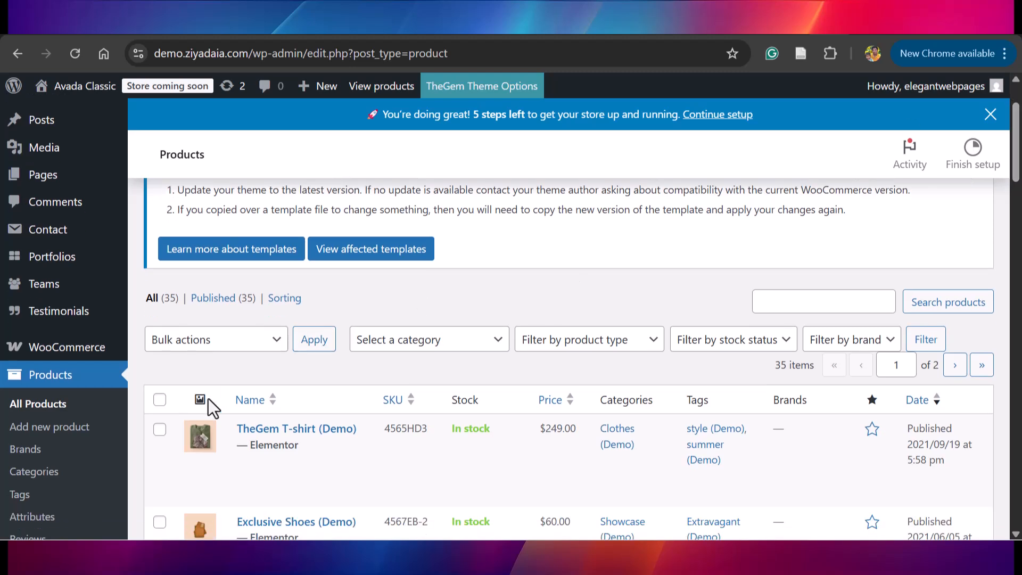
Skip WooCommerce's guided setup with Sri Lanka as the business location and look over the store's setup task list.
{"action": "mouse_move", "coordinate": [61, 358]}
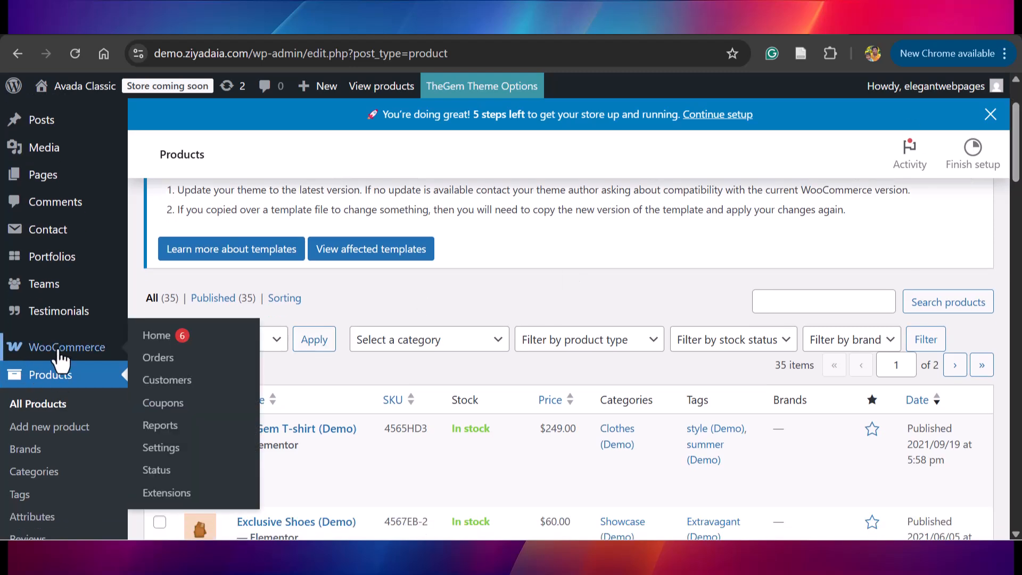
{"action": "left_click", "coordinate": [151, 336]}
{"action": "left_click", "coordinate": [487, 449]}
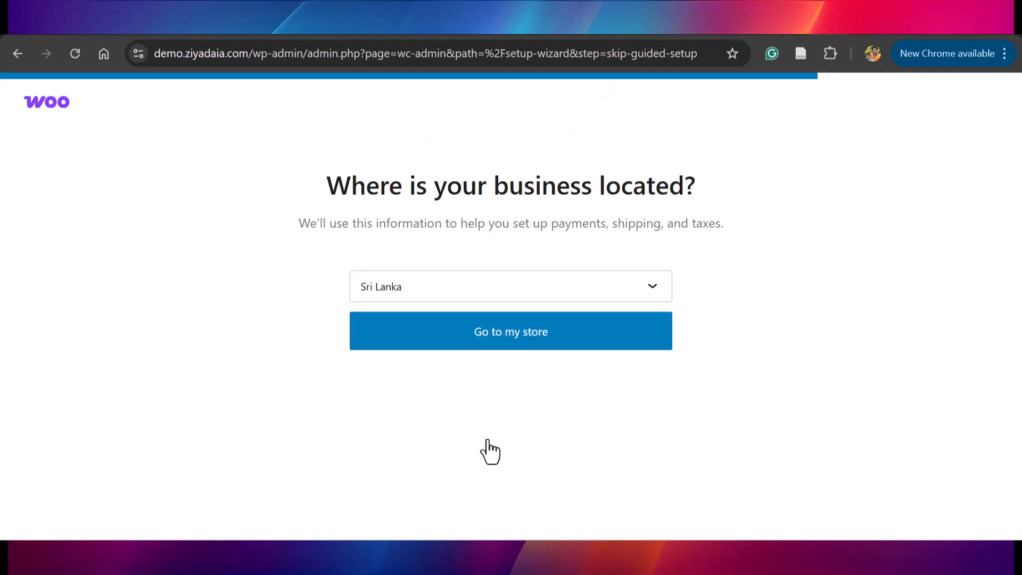
{"action": "left_click", "coordinate": [505, 338]}
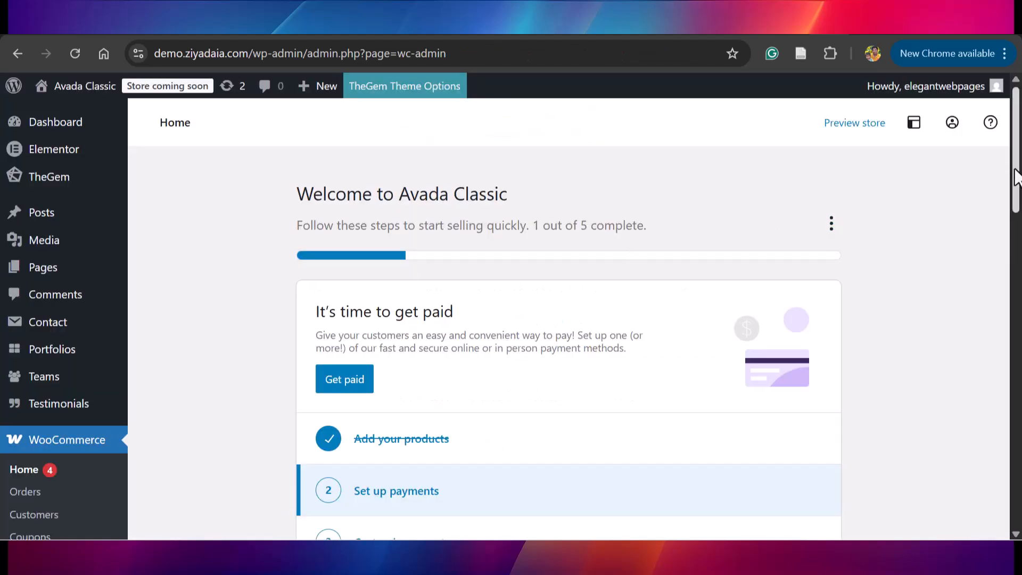
{"action": "left_click_drag", "start_coordinate": [1016, 176], "coordinate": [1016, 223]}
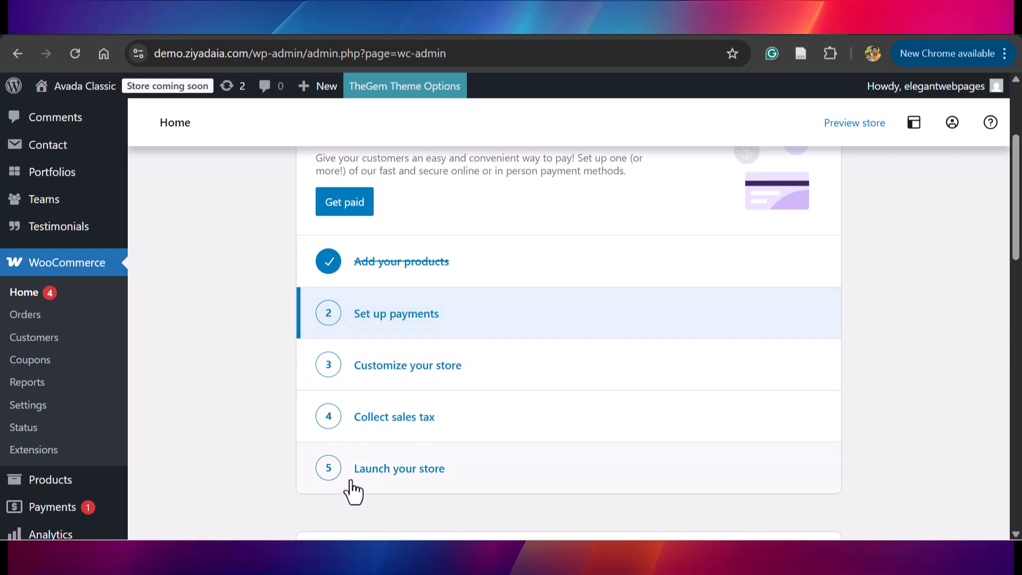
{"action": "left_click_drag", "start_coordinate": [1017, 235], "coordinate": [1017, 184]}
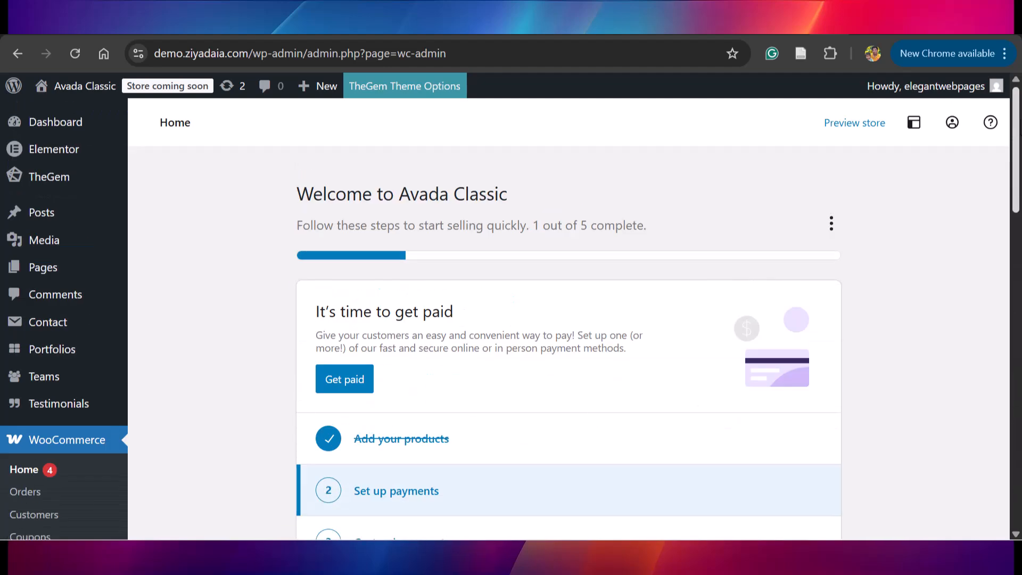